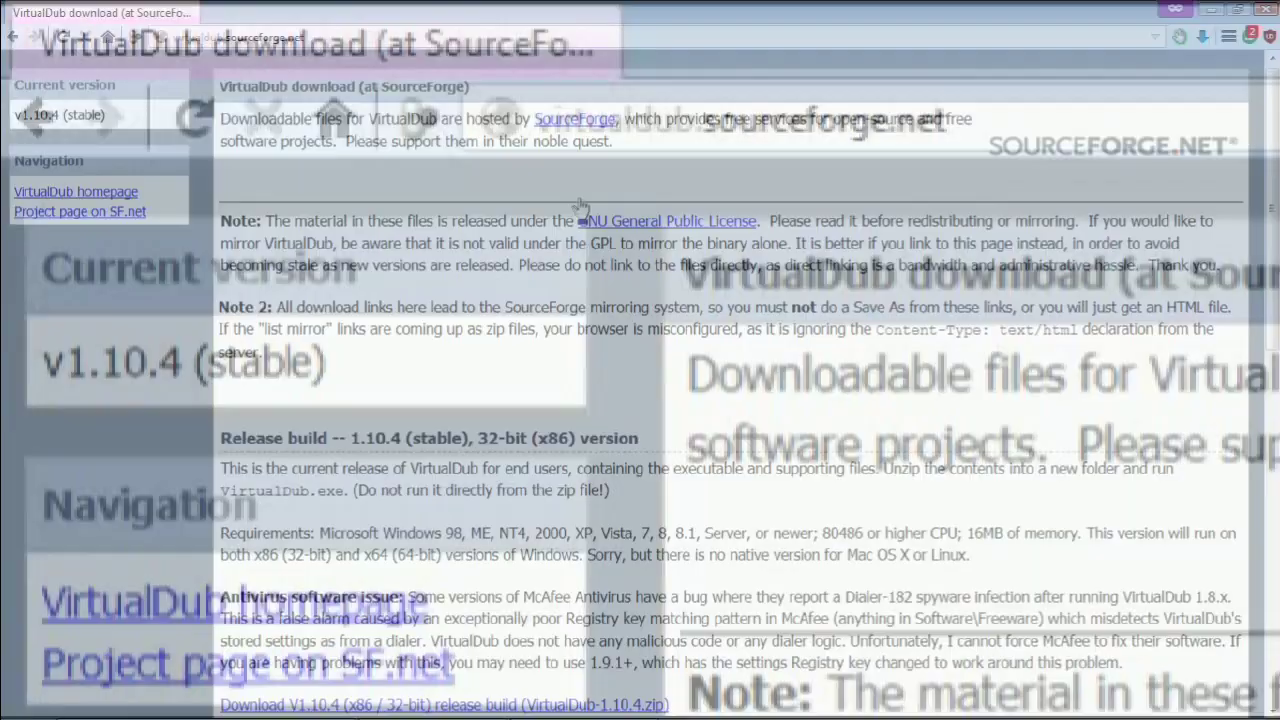
Download the 32-bit (x86) VirtualDub 1.10.4 release build as VirtualDub-1.10.4.zip.
scroll(575, 217, "down", 3)
scroll(575, 217, "down", 2)
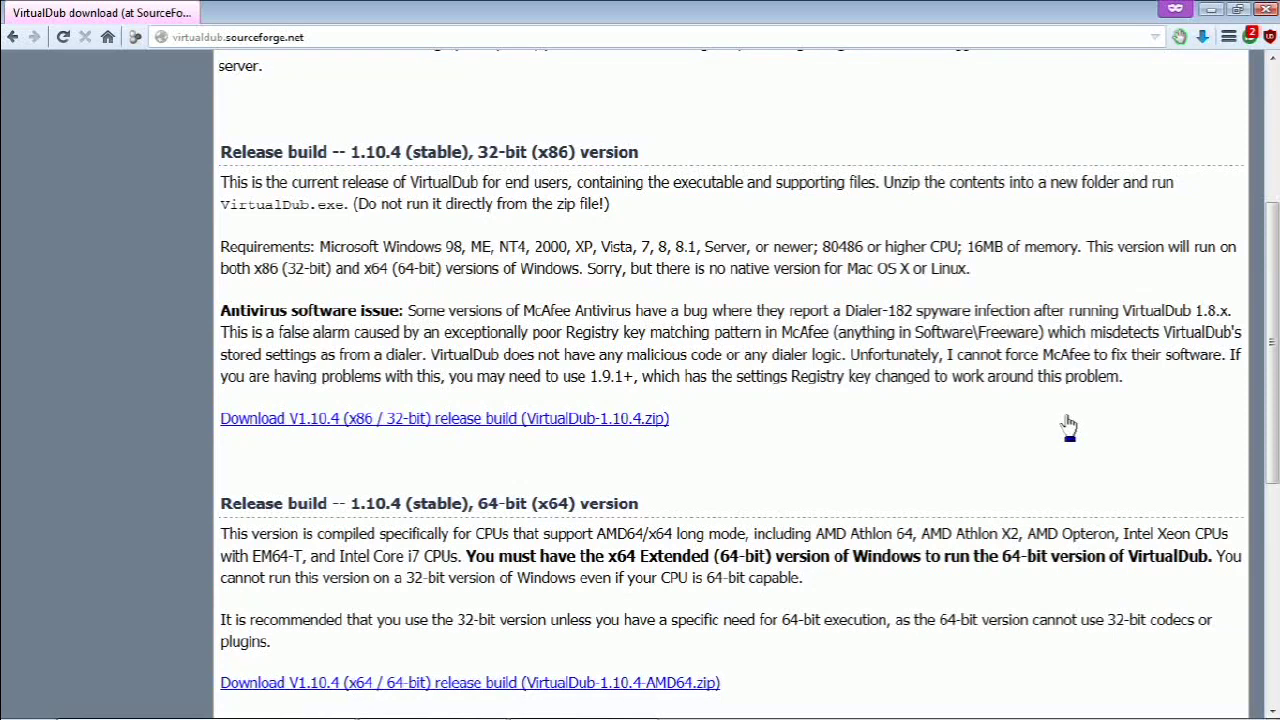
left_click_drag(473, 152, 532, 152)
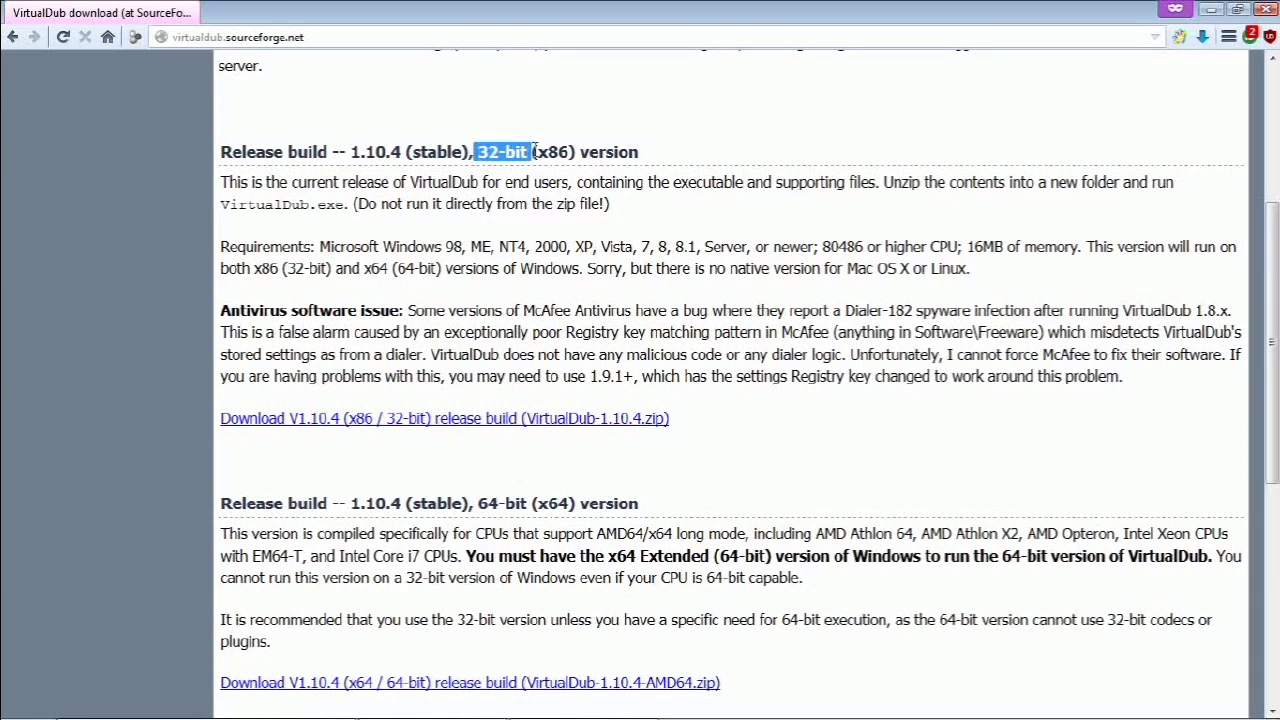
left_click(532, 460)
left_click_drag(478, 503, 530, 504)
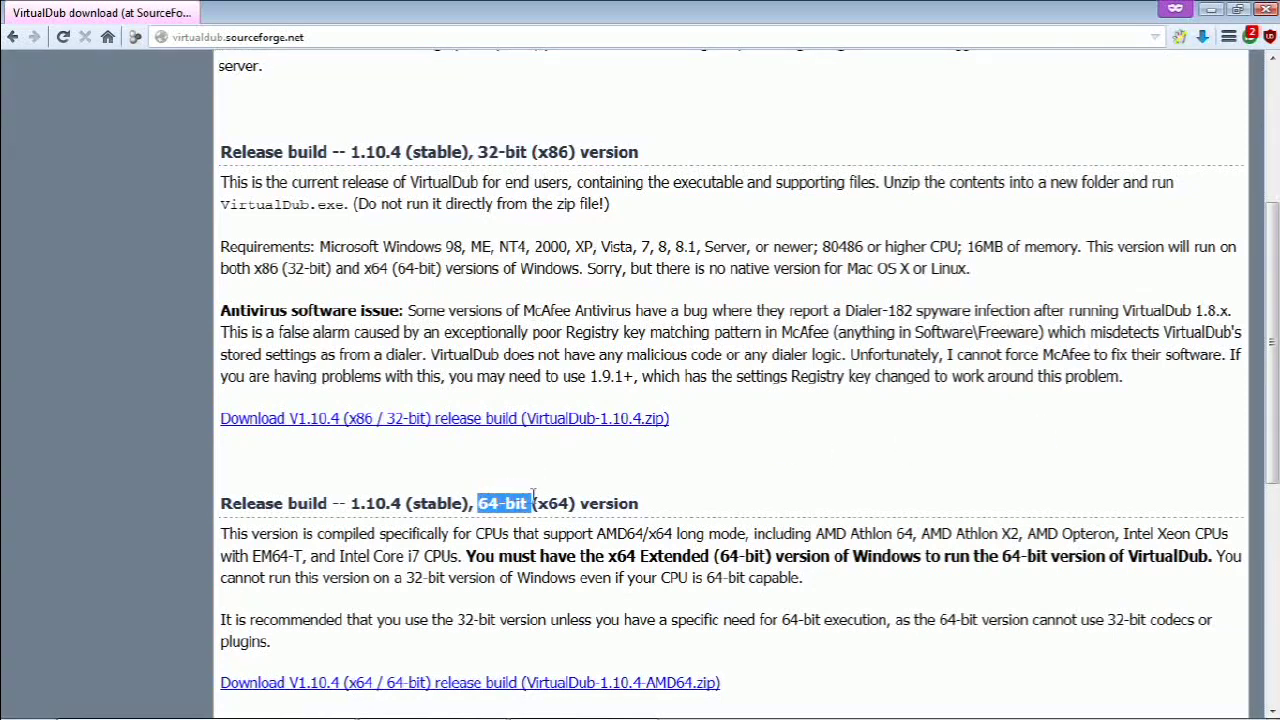
left_click(540, 477)
scroll(680, 450, "down", 1)
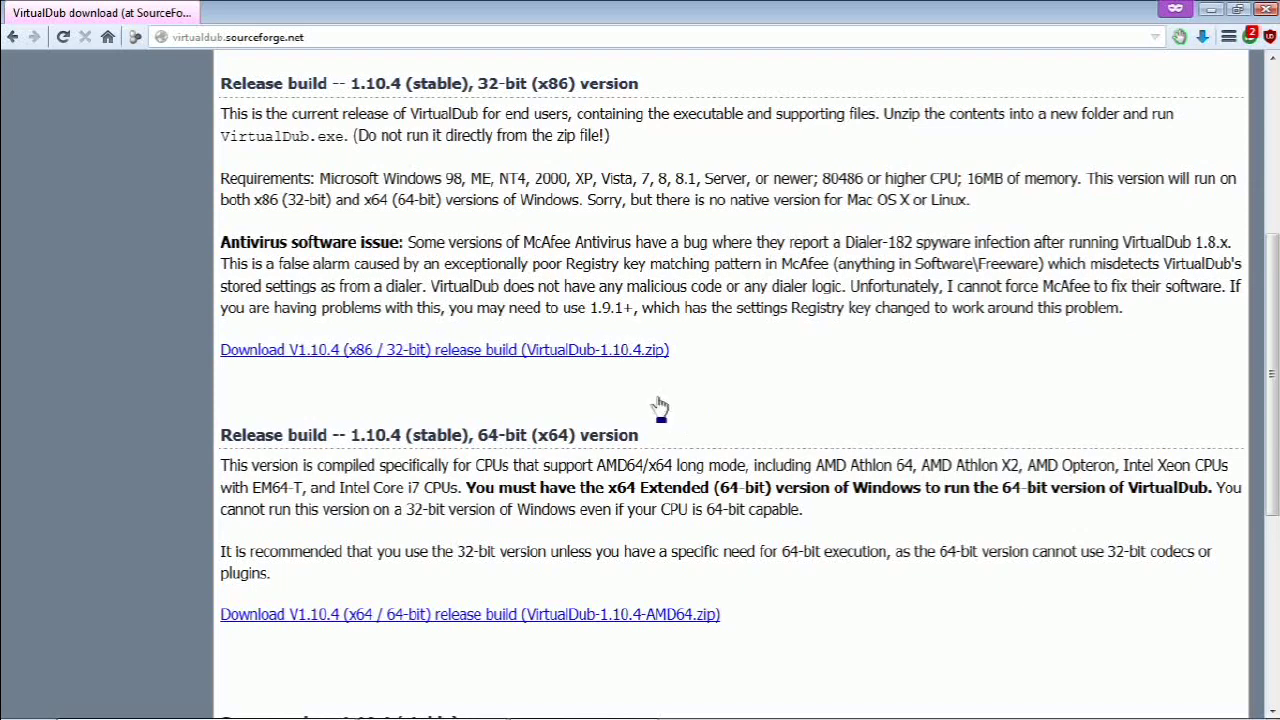
left_click(393, 362)
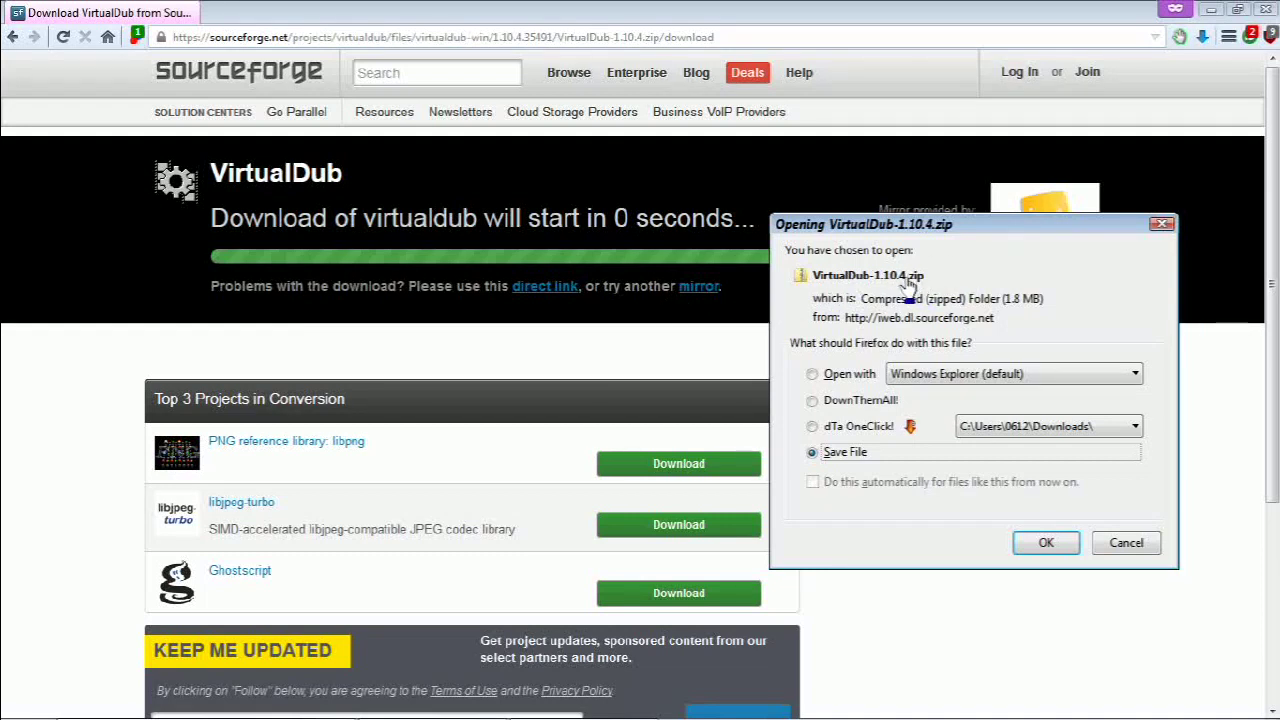
left_click(1038, 547)
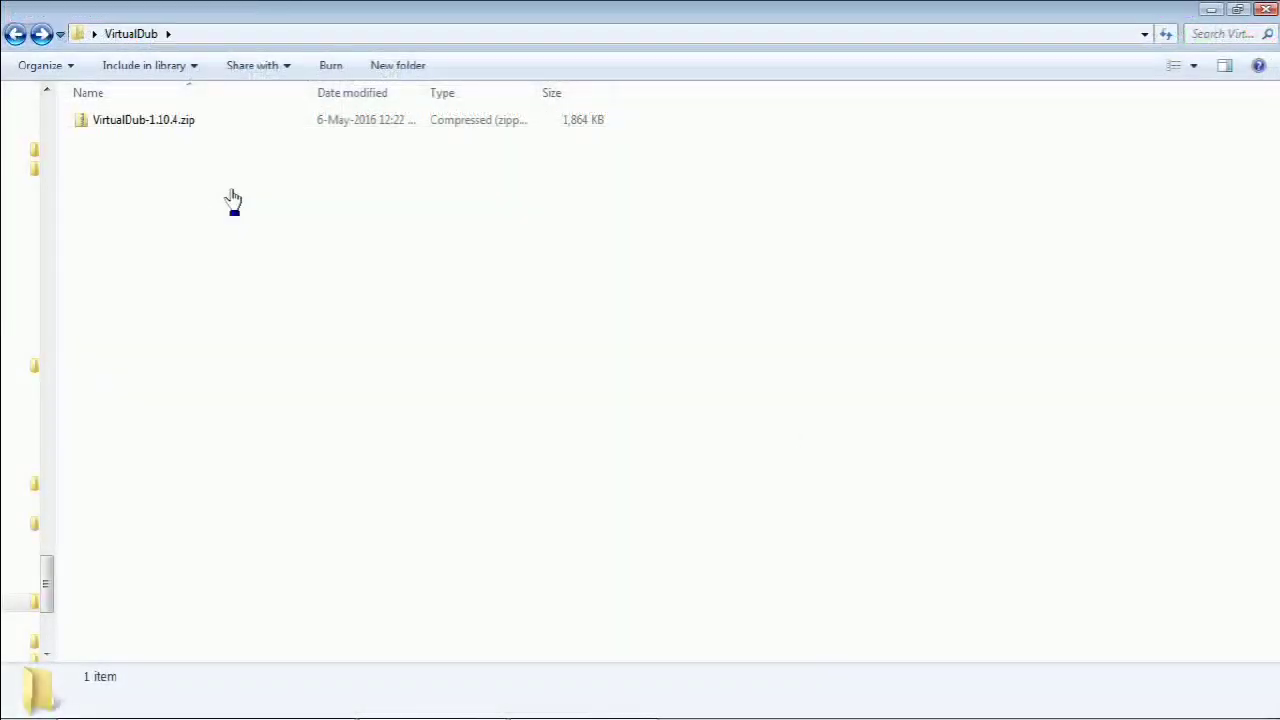
Copy all twelve files out of VirtualDub-1.10.4.zip and paste them into the VirtualDub folder.
double_click(200, 127)
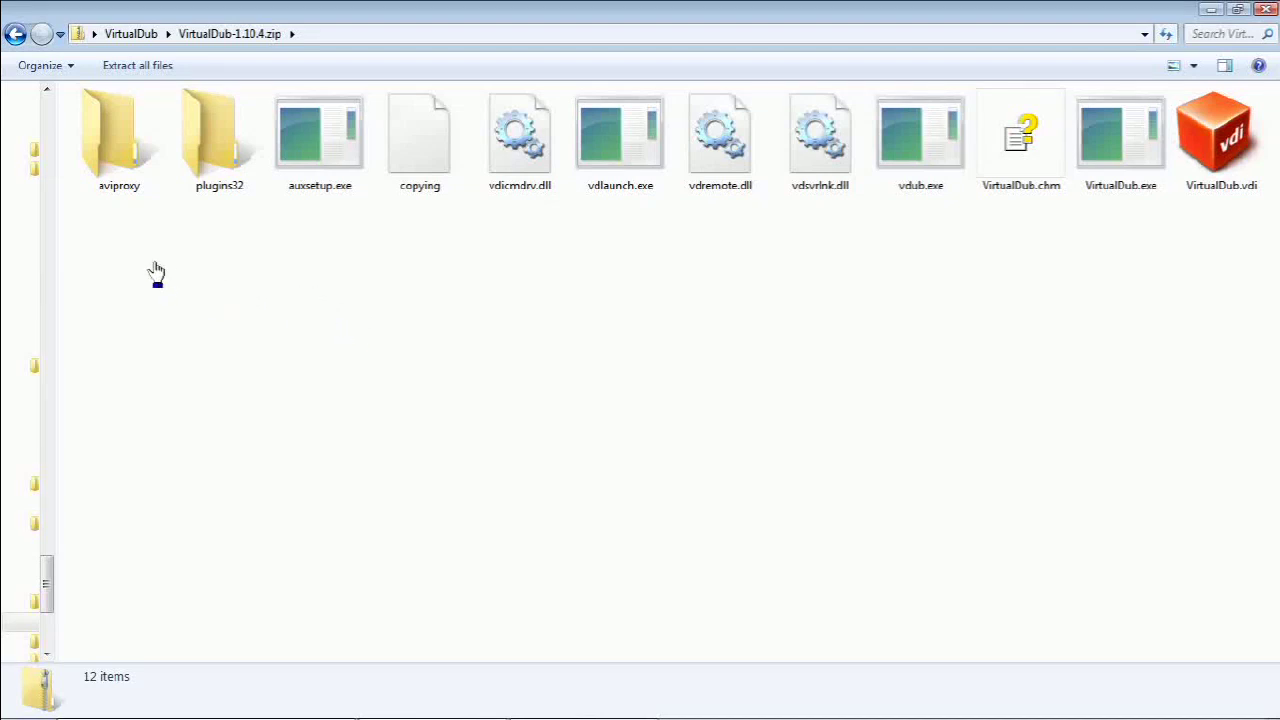
left_click_drag(133, 255, 754, 413)
key("BackSpace")
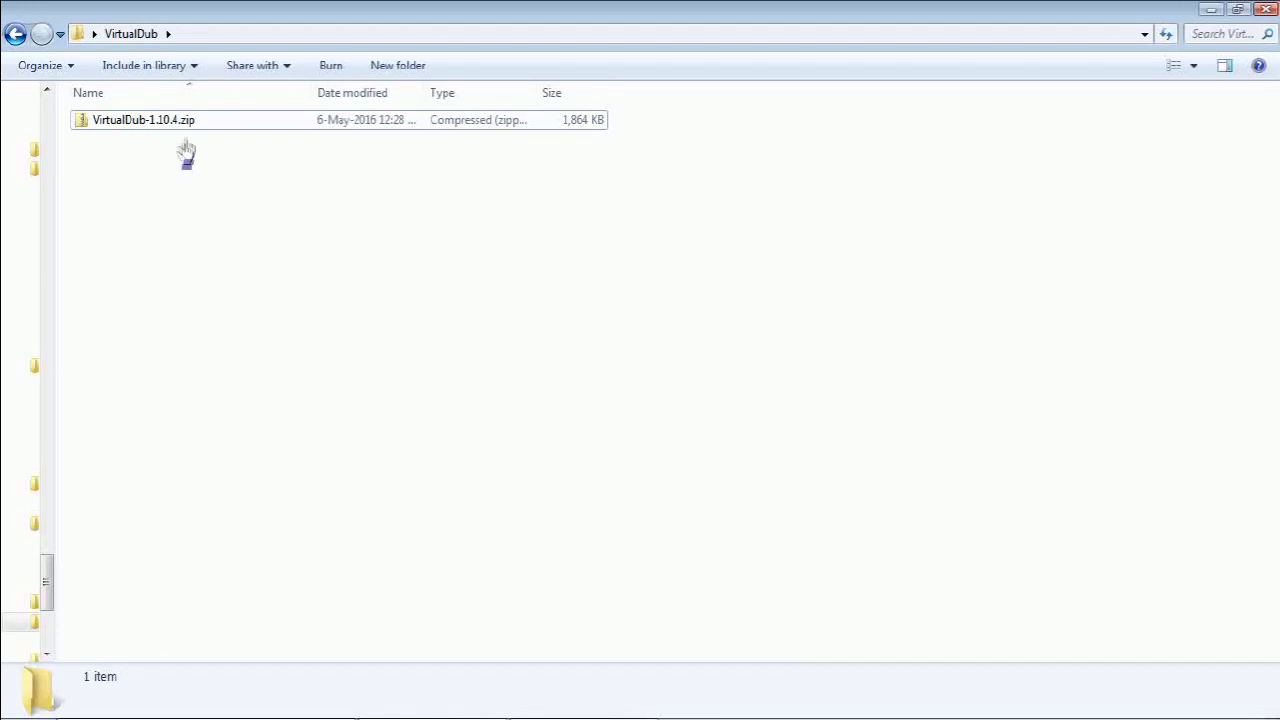
left_click(140, 120)
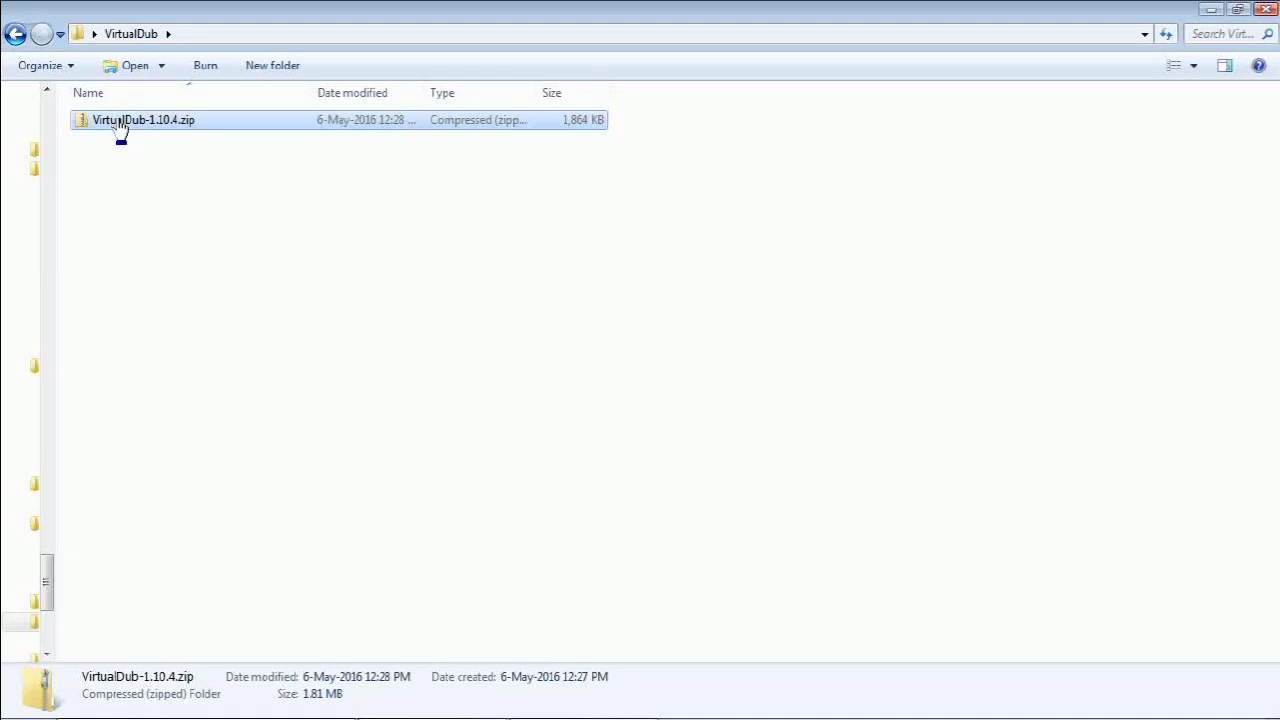
left_click(130, 160)
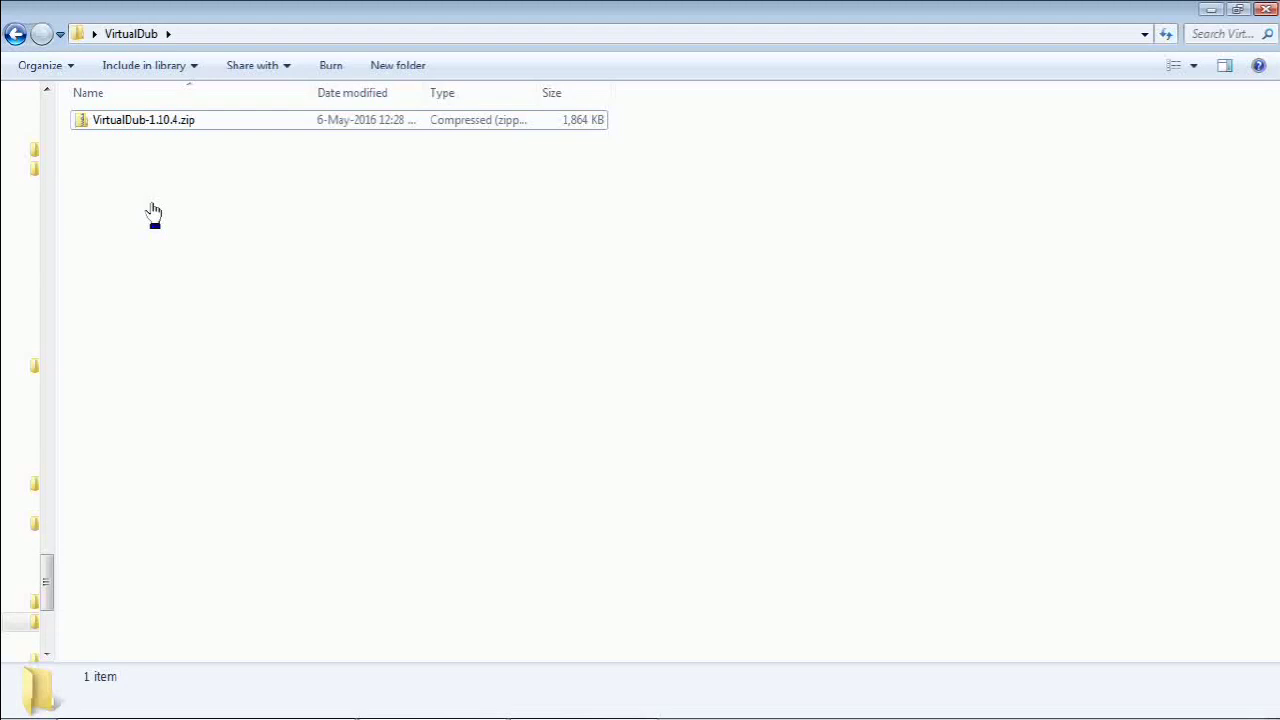
key("Return")
key("ctrl+a")
left_click(322, 232)
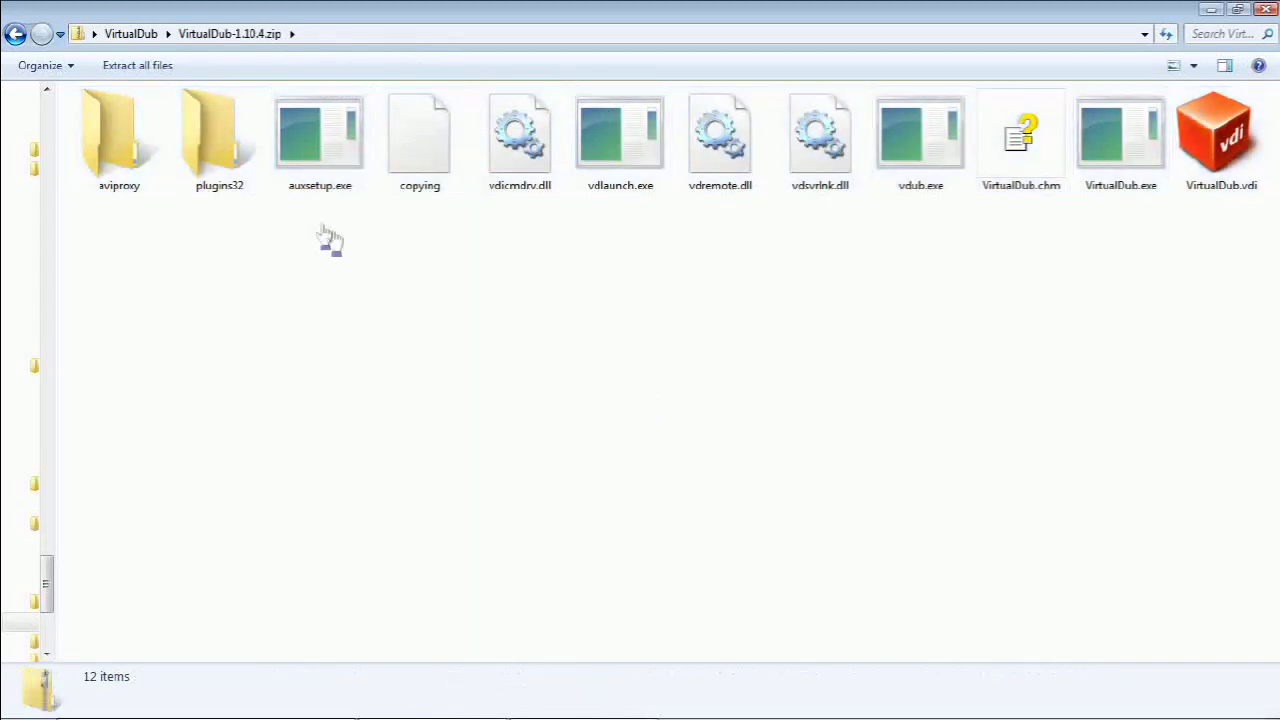
left_click(130, 33)
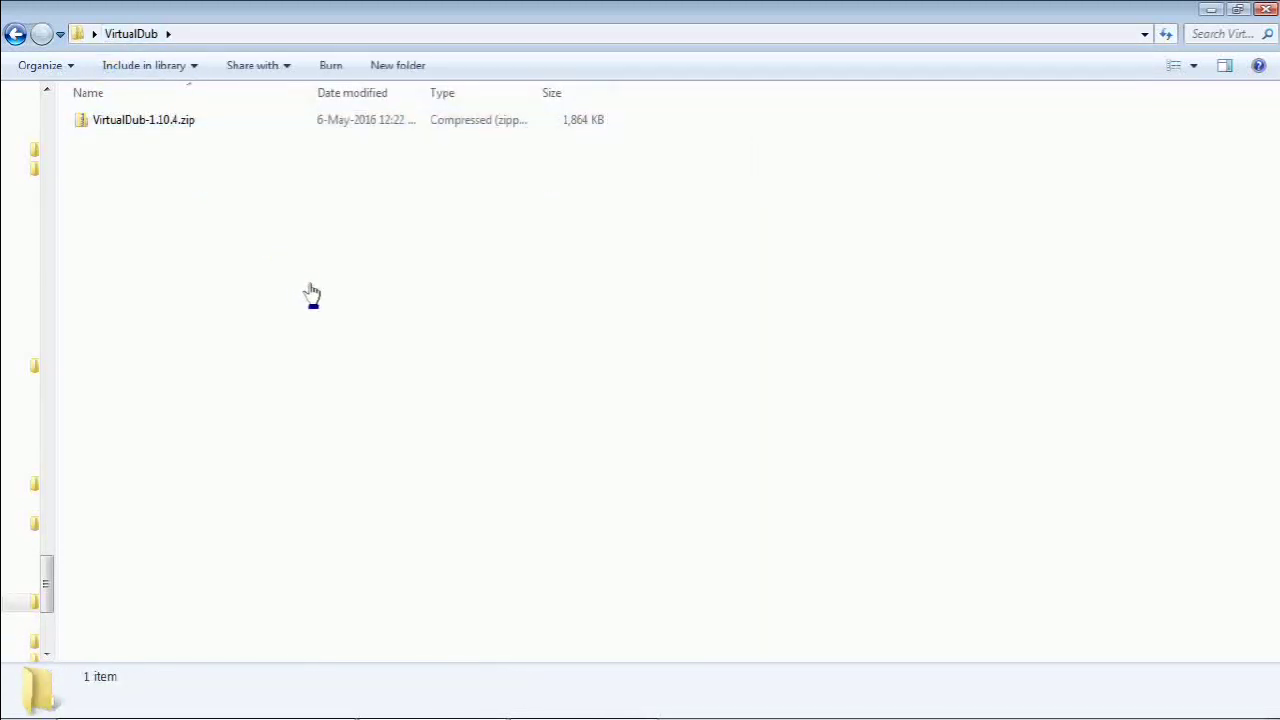
key("ctrl+v")
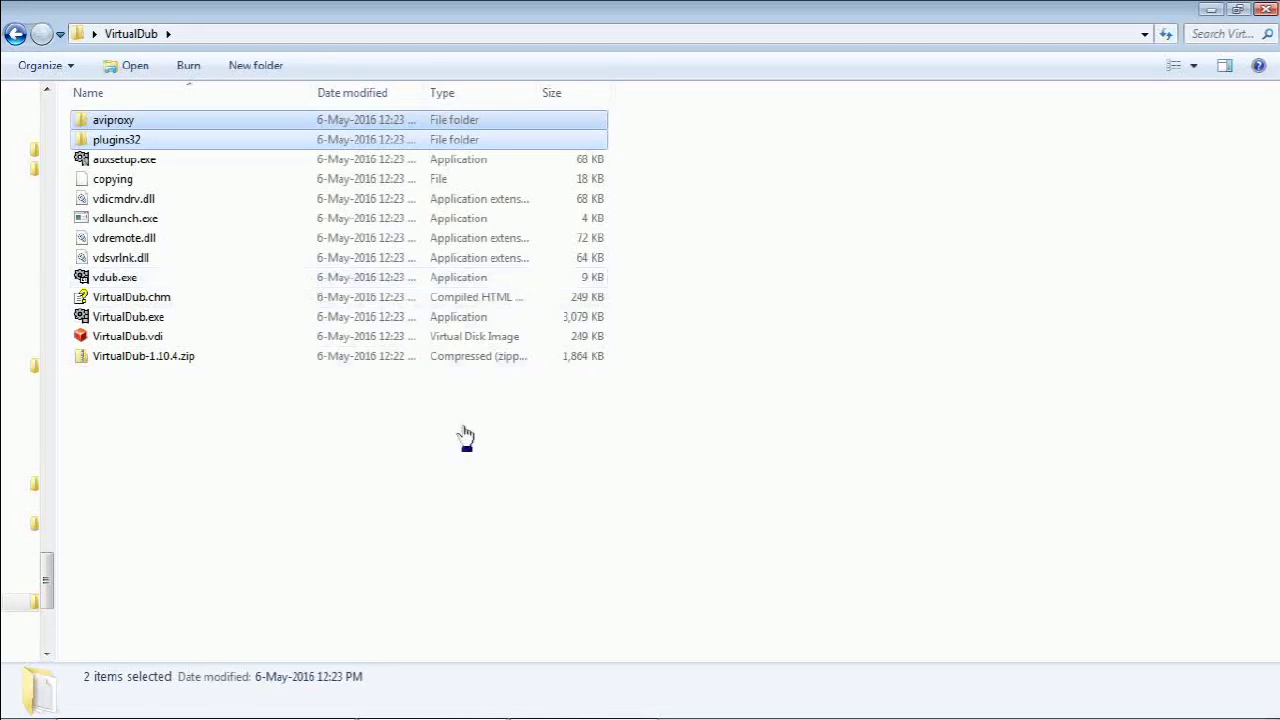
left_click(478, 458)
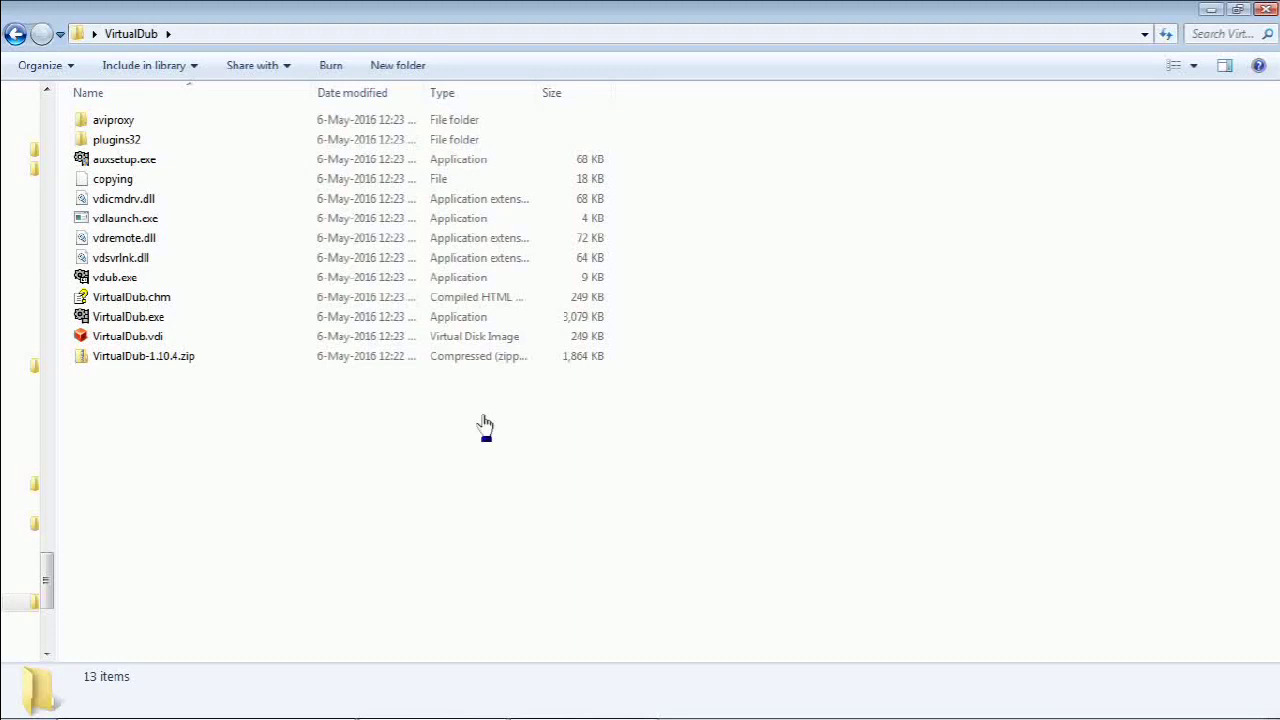
Launch VirtualDub.exe past the security warning and dock its window beside the Videos folder.
left_click(112, 320)
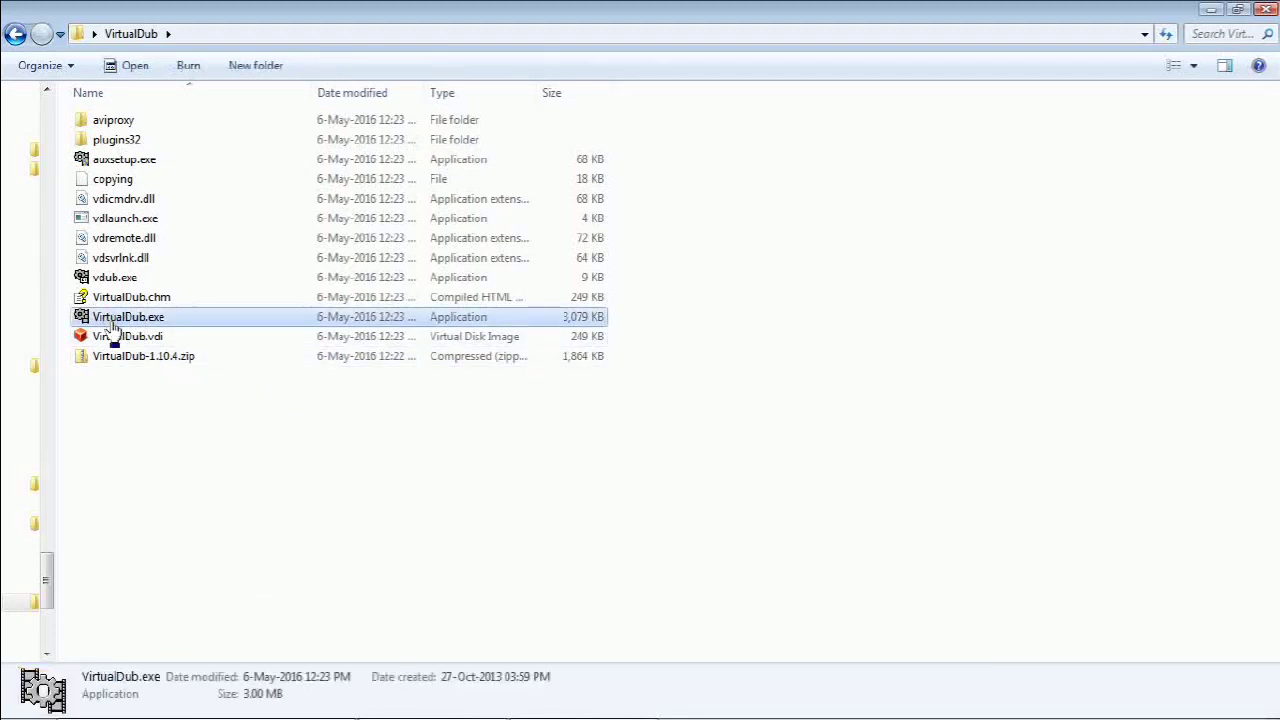
double_click(192, 318)
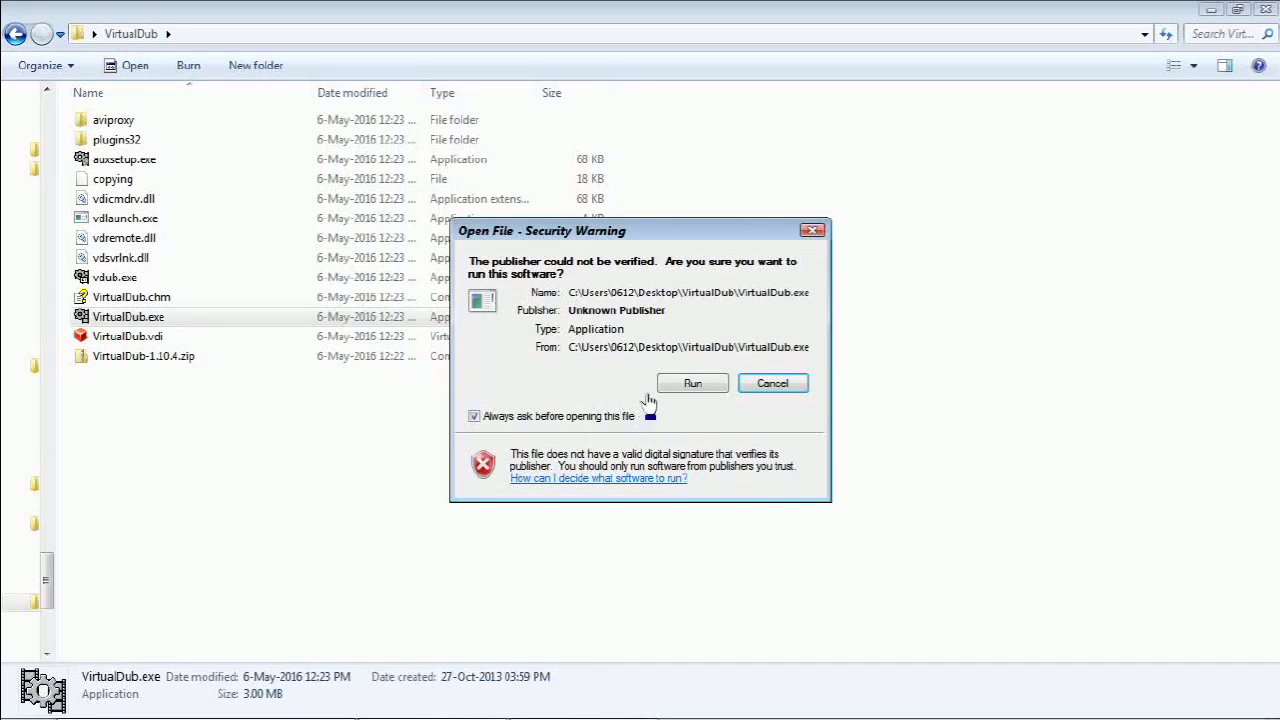
left_click(700, 386)
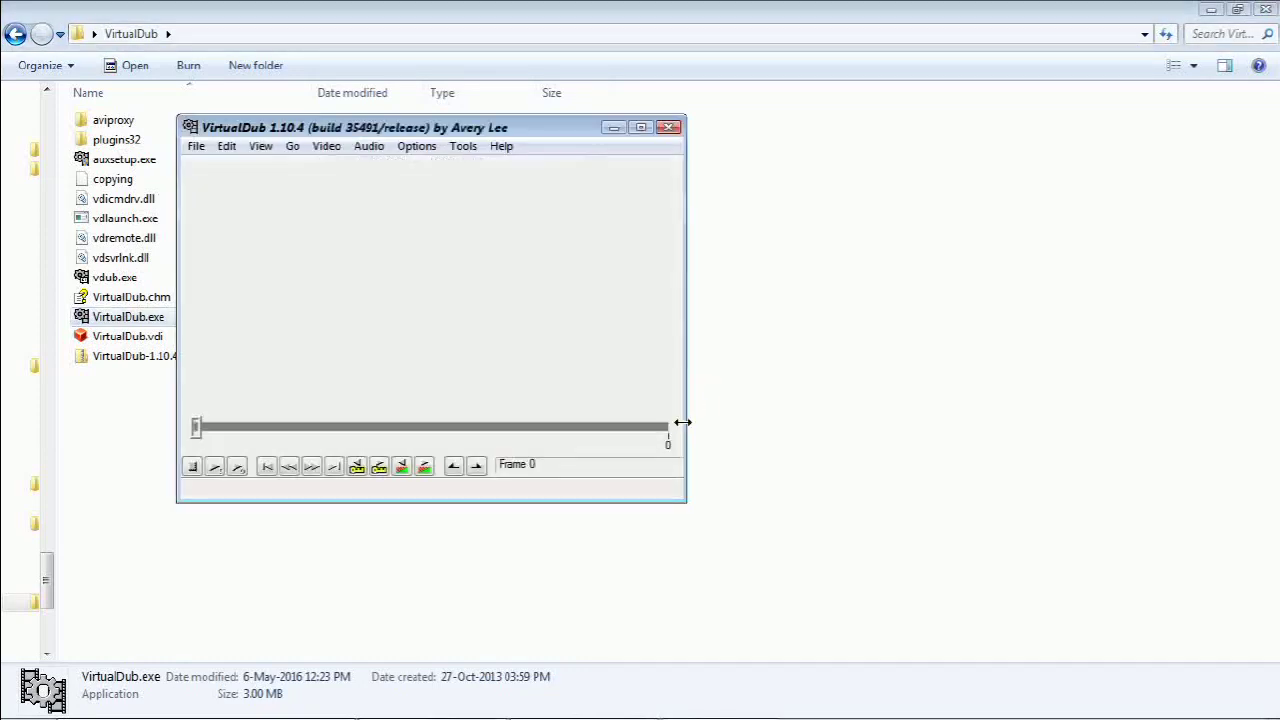
left_click_drag(514, 140, 543, 142)
double_click(543, 142)
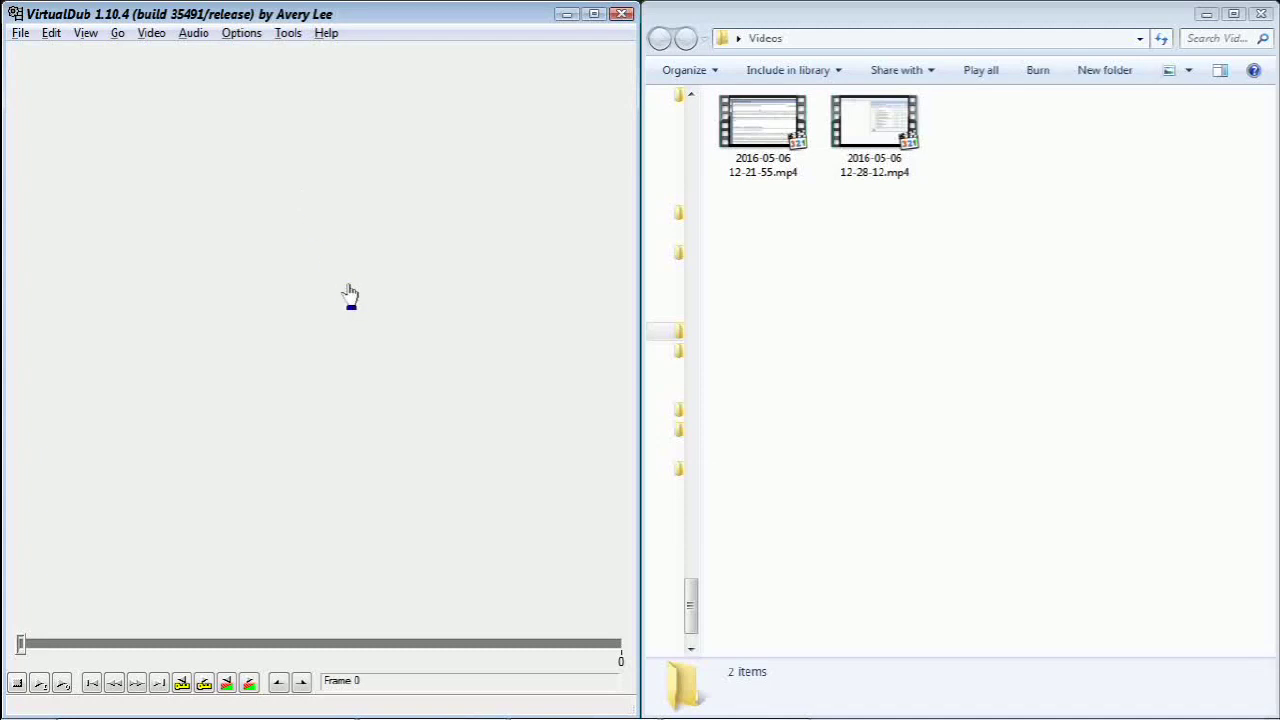
left_click(890, 178)
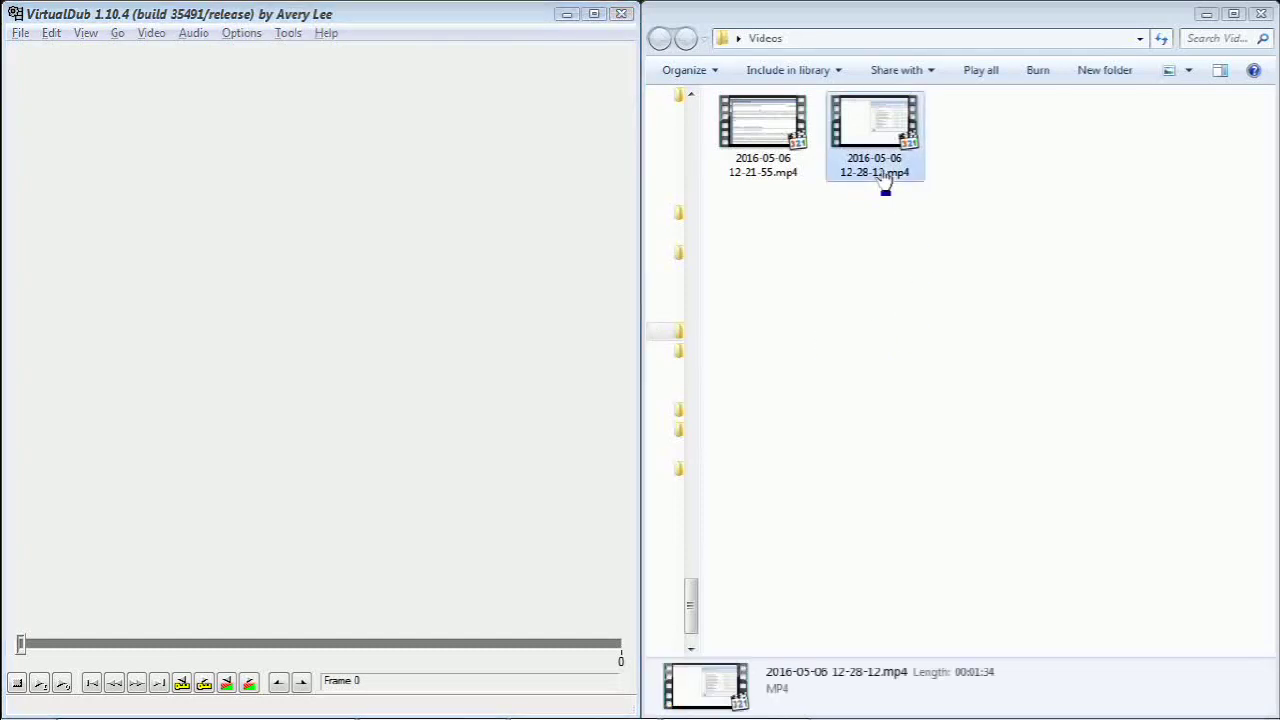
left_click(779, 175)
left_click(846, 257)
left_click(880, 166)
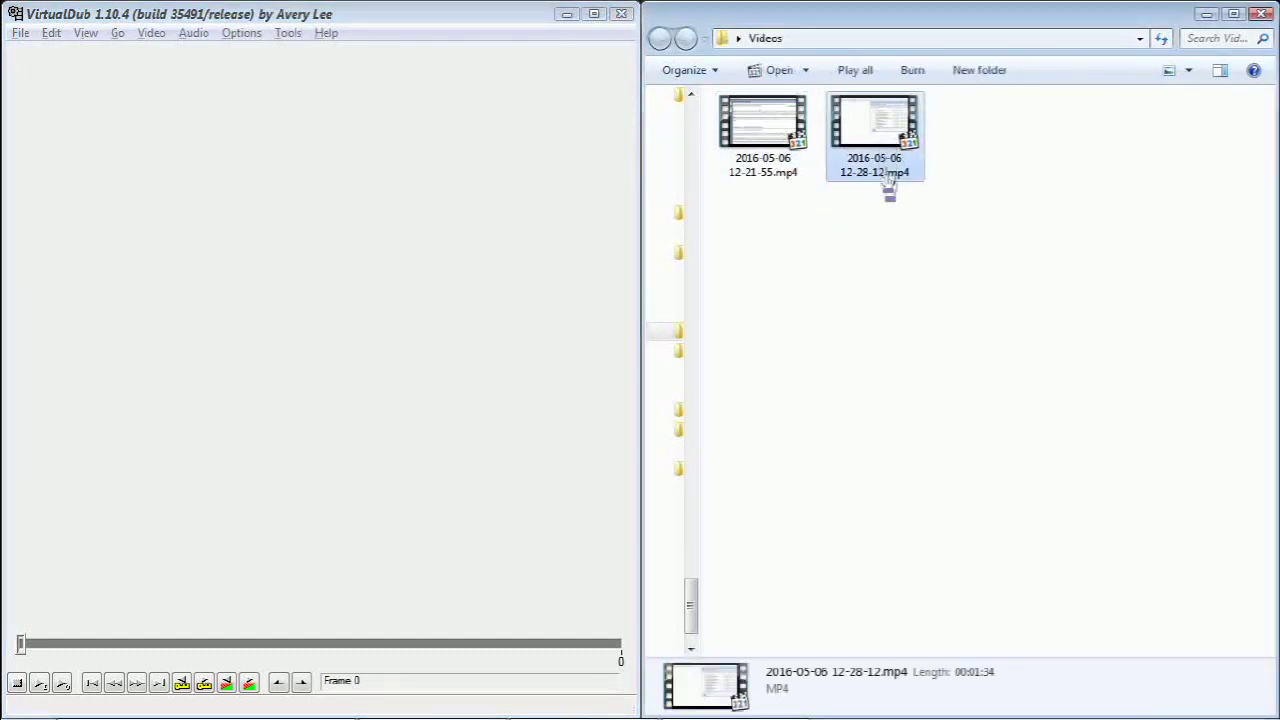
left_click_drag(708, 330, 363, 318)
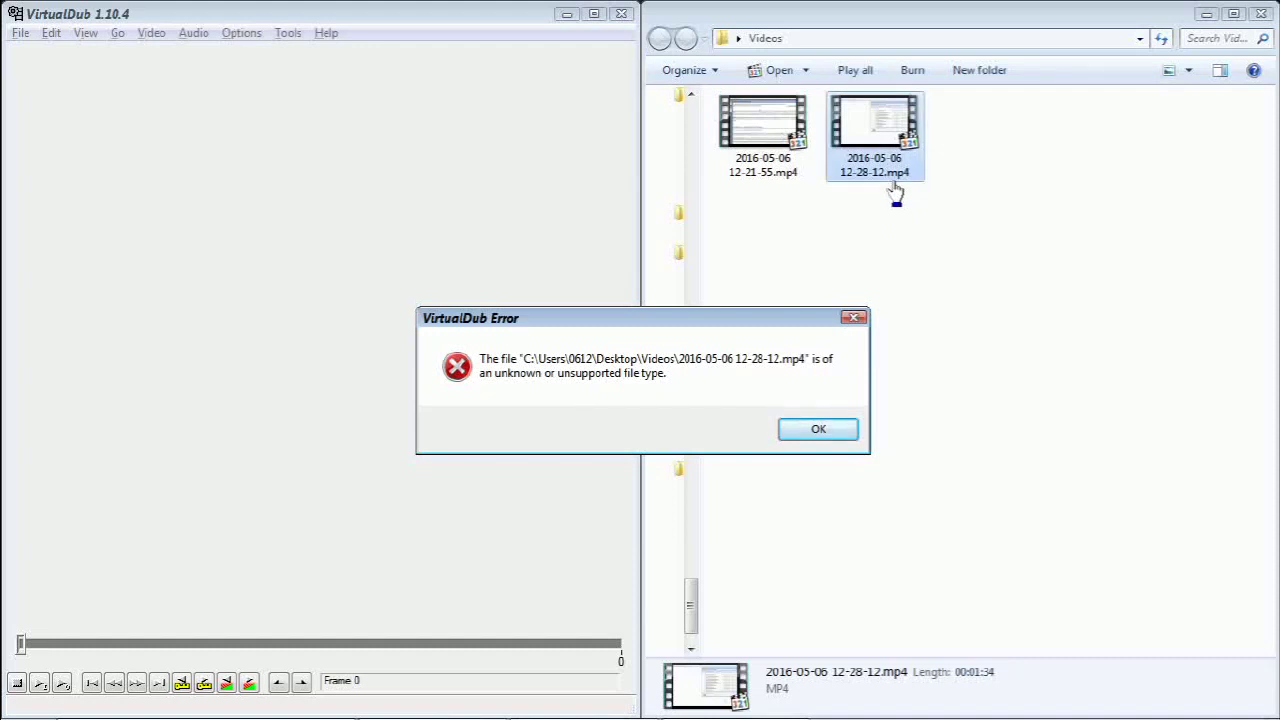
left_click(812, 430)
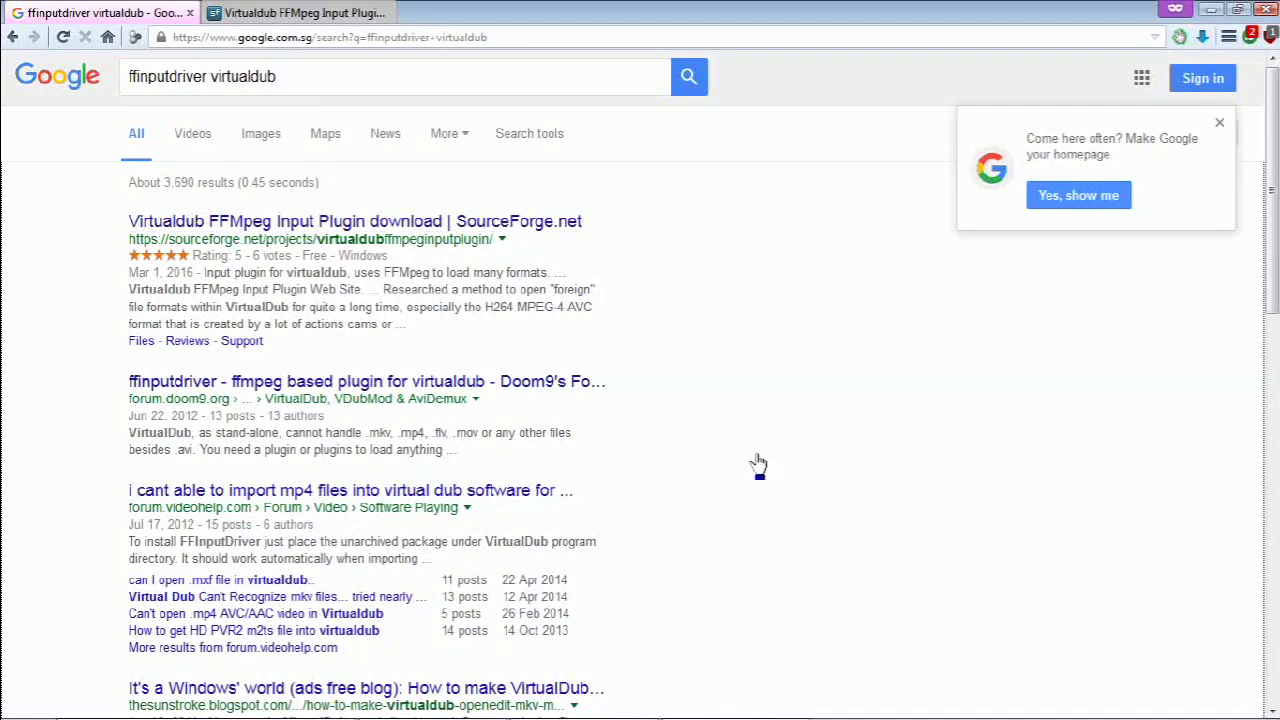
Save VirtualdubFFMpegPlugin_1843_X86_X64.zip from the FFmpeg Input Plugin's SourceForge page.
key("ctrl+plus")
key("ctrl+plus")
left_click_drag(180, 86, 306, 86)
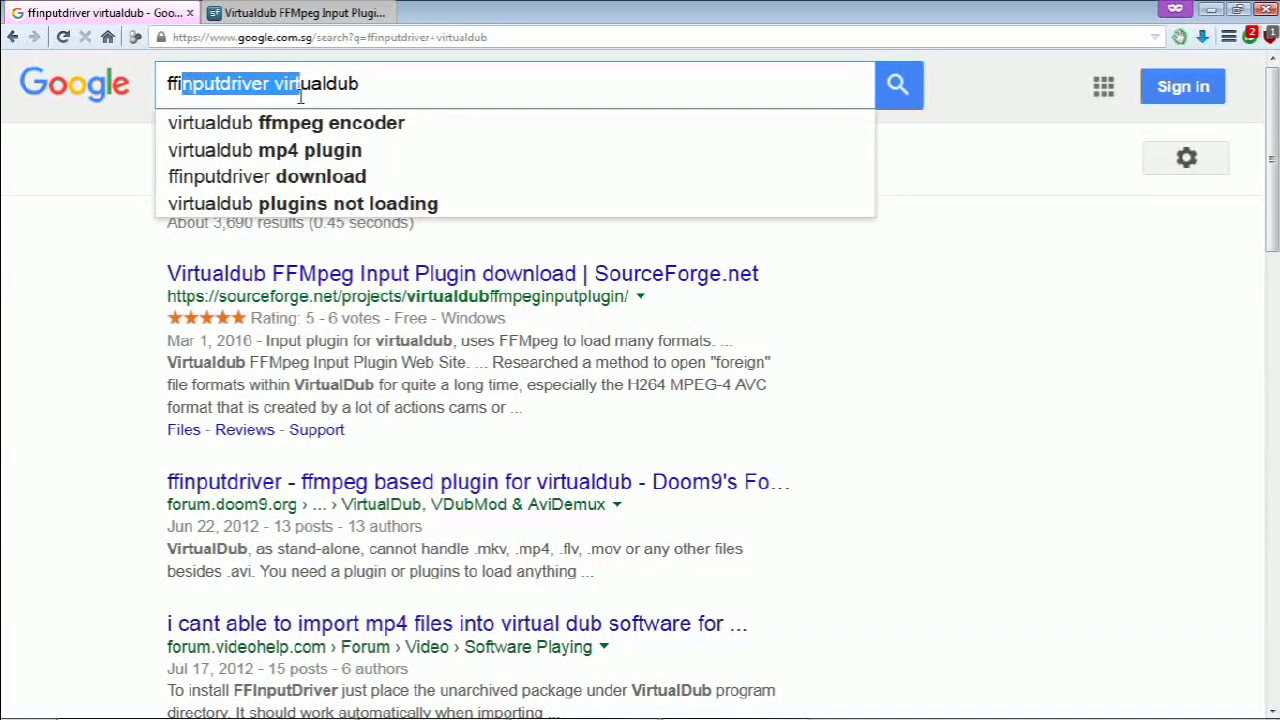
left_click(338, 86)
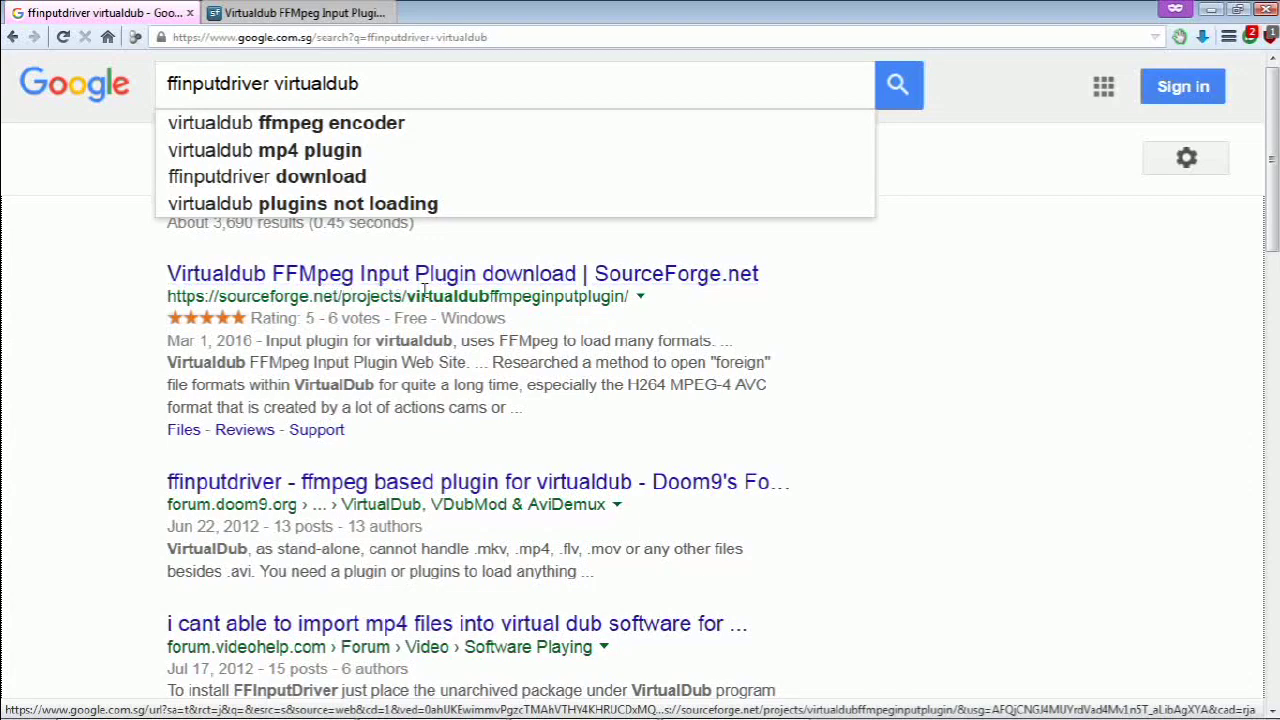
left_click(322, 14)
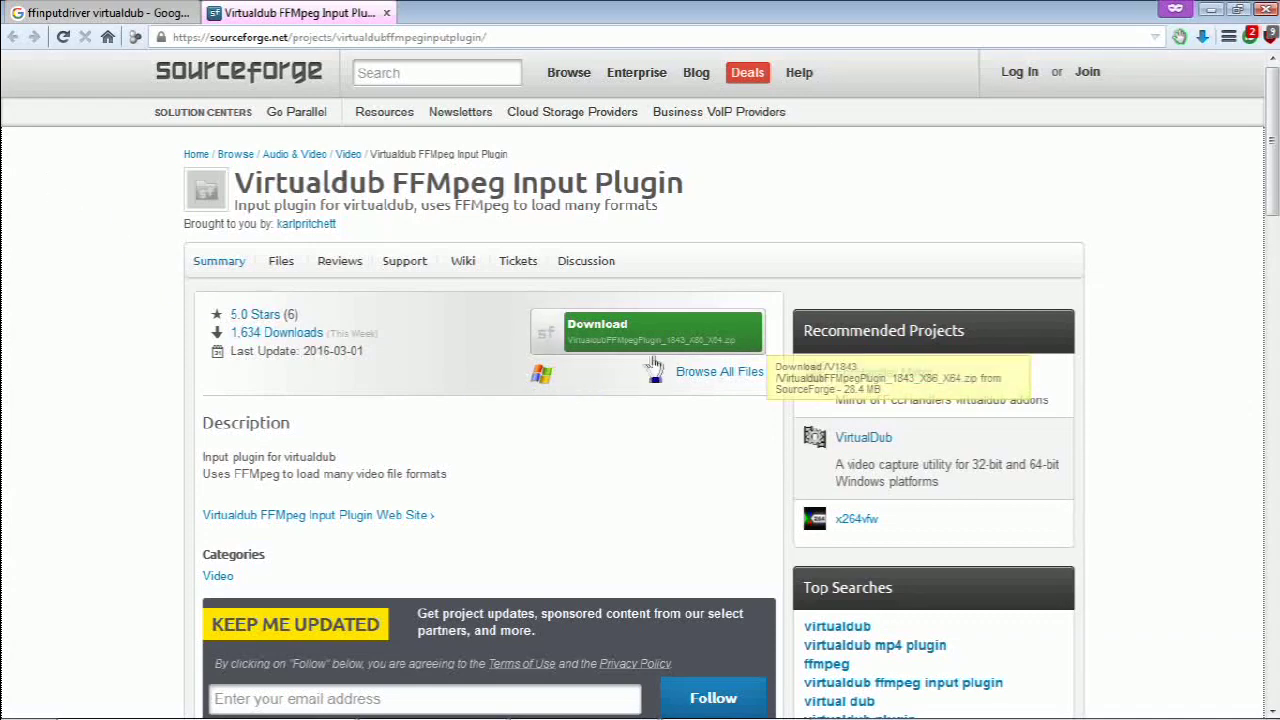
left_click(733, 357)
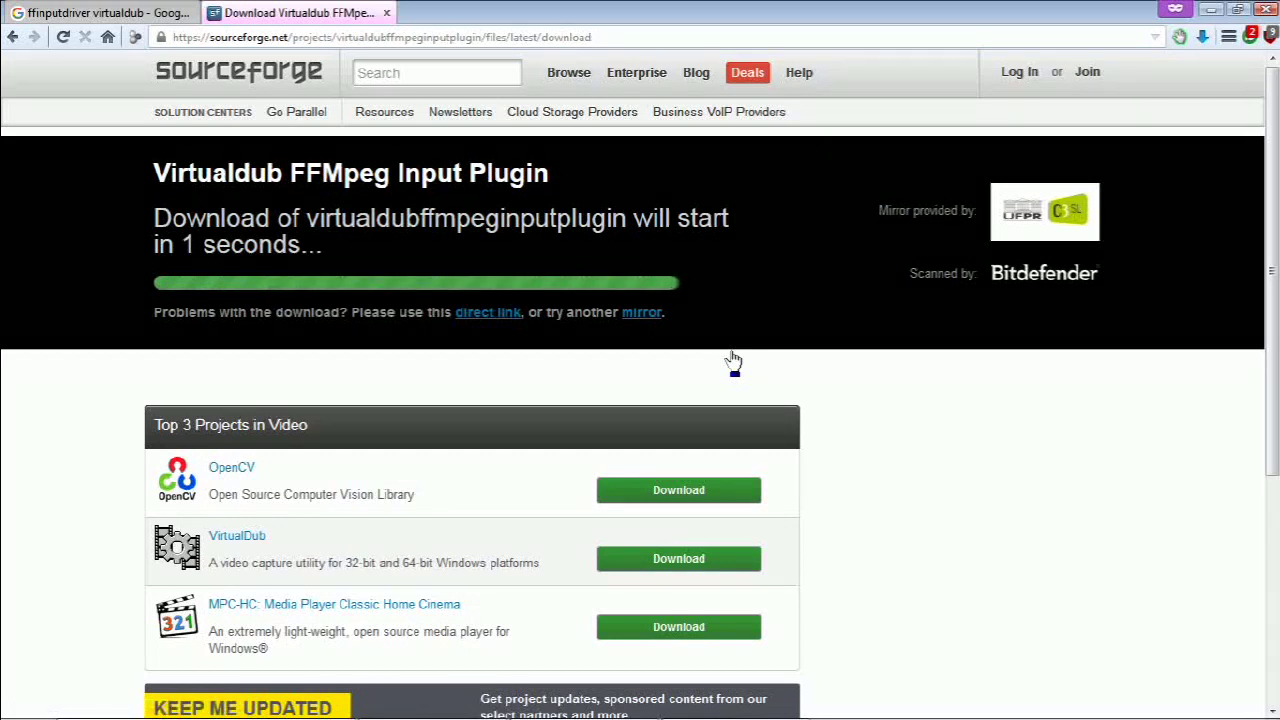
left_click(1046, 542)
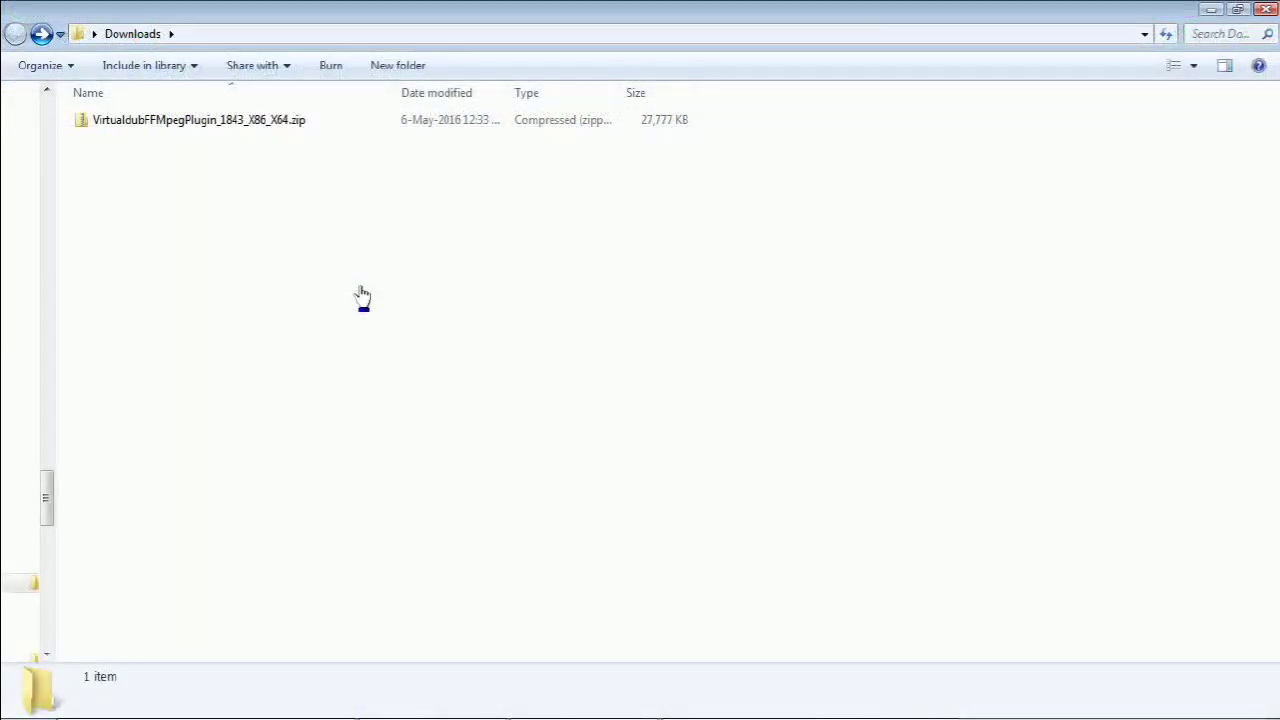
Open the FFmpeg plugin zip, inspect its plugins32 folder, then return to the zip's top level.
double_click(302, 124)
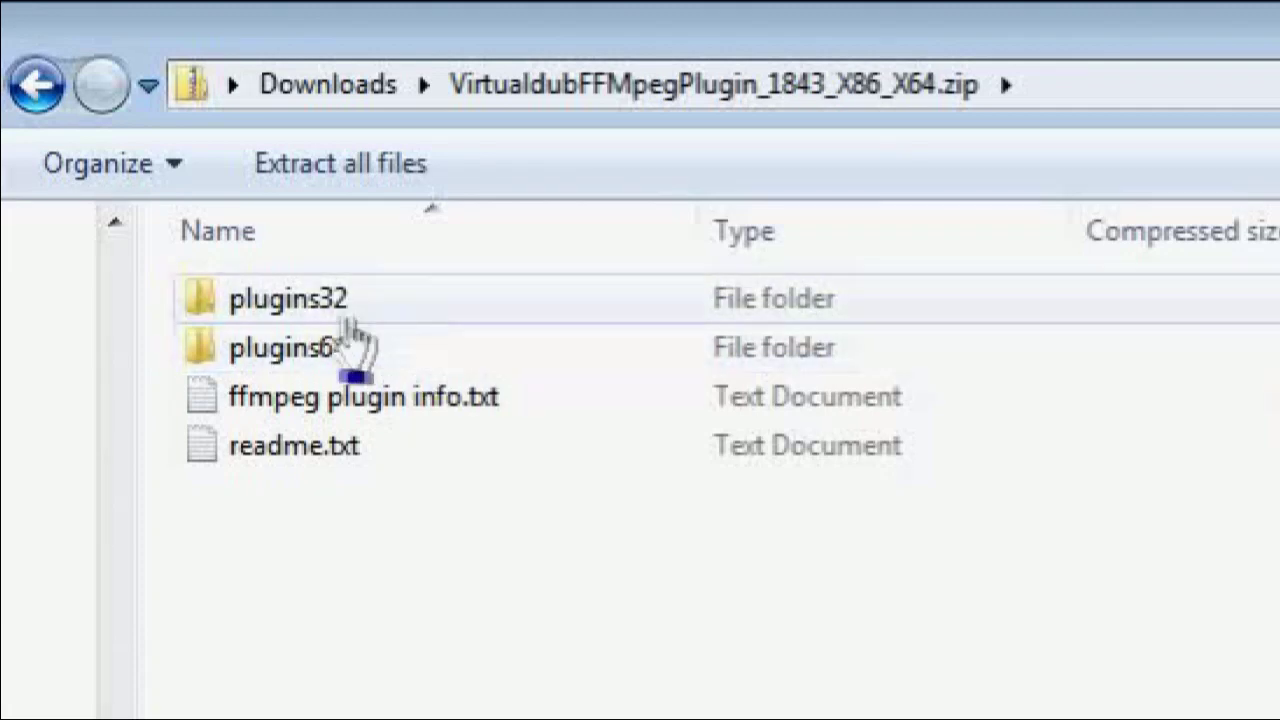
double_click(428, 318)
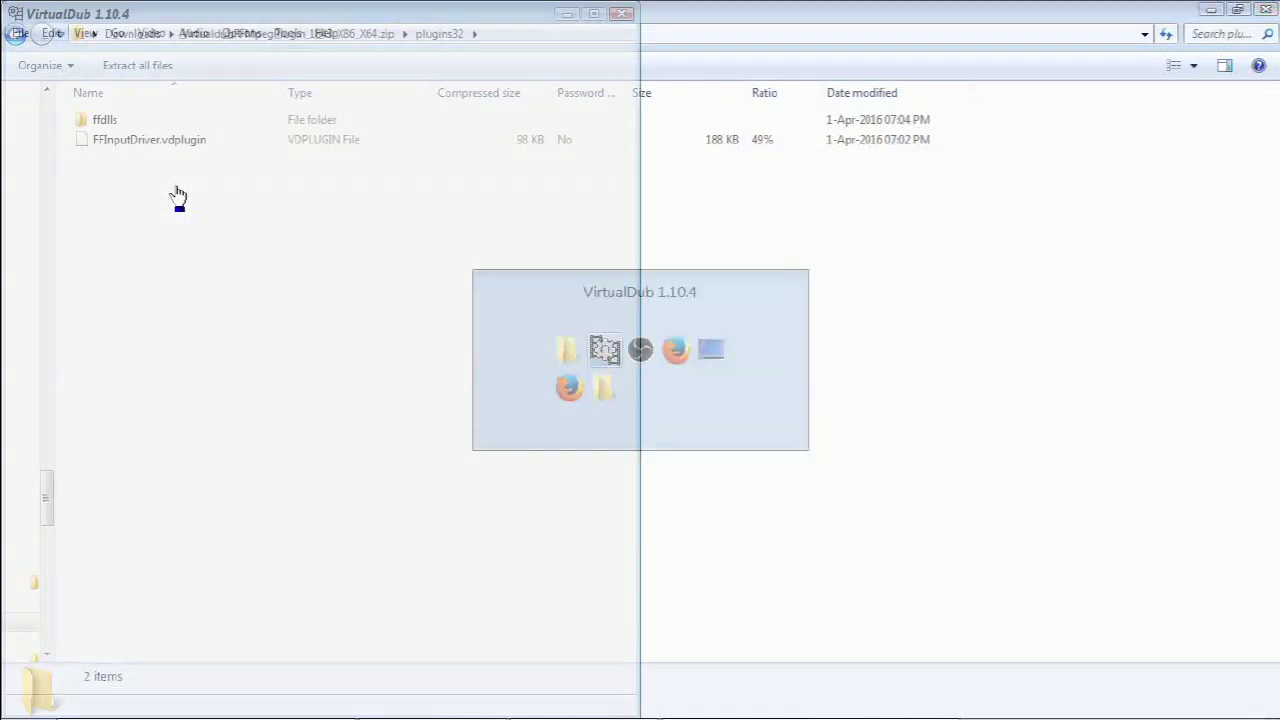
left_click(624, 15)
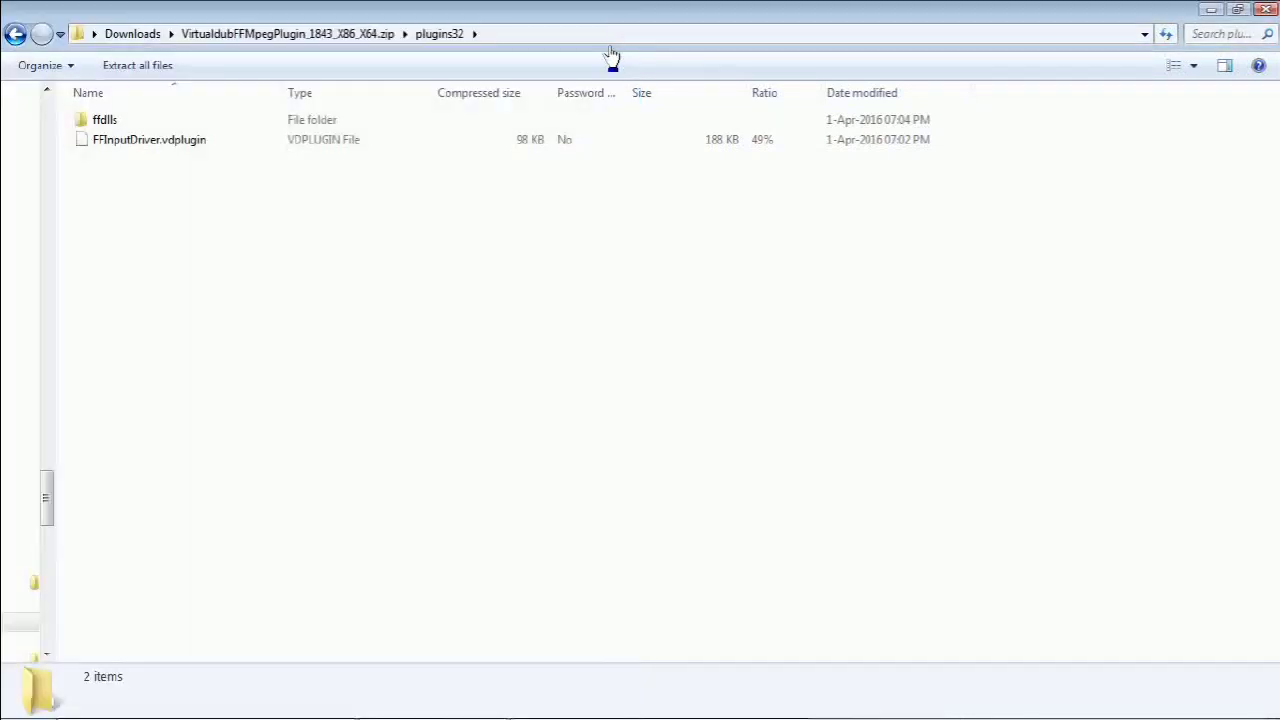
key("BackSpace")
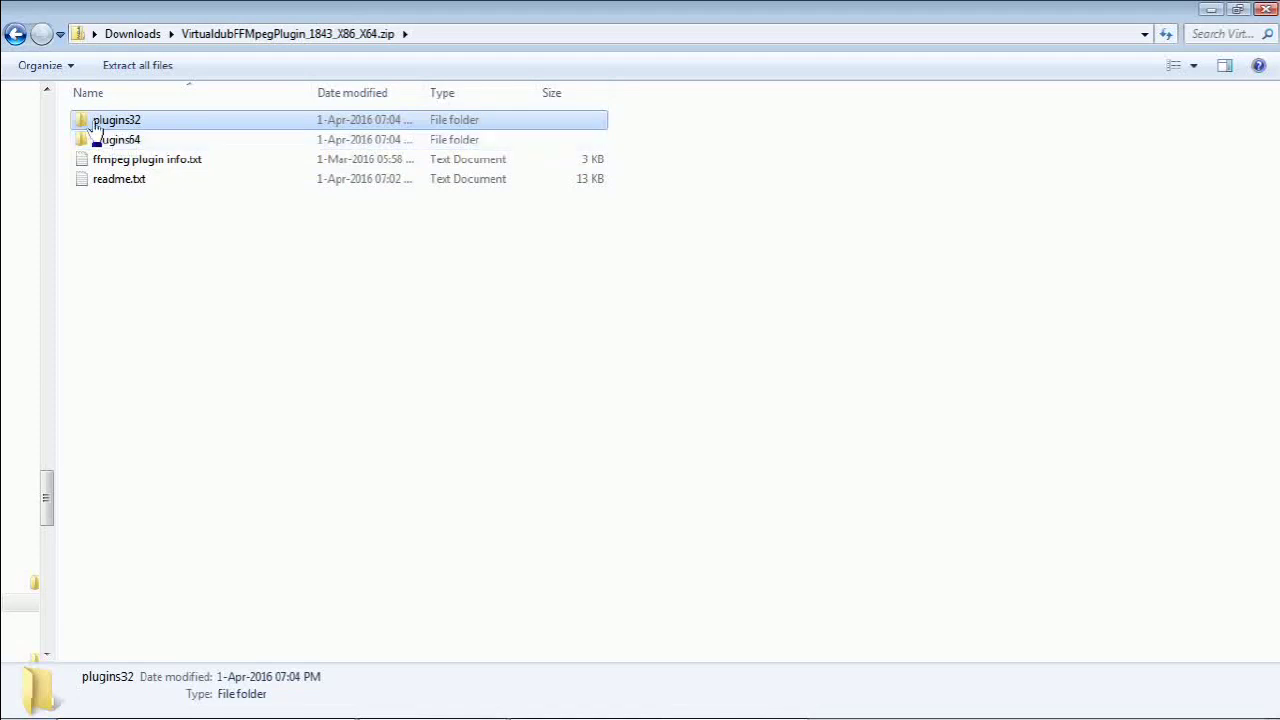
Paste the plugin's plugins32 folder into the VirtualDub folder, merging it, and check its copied files.
right_click(155, 130)
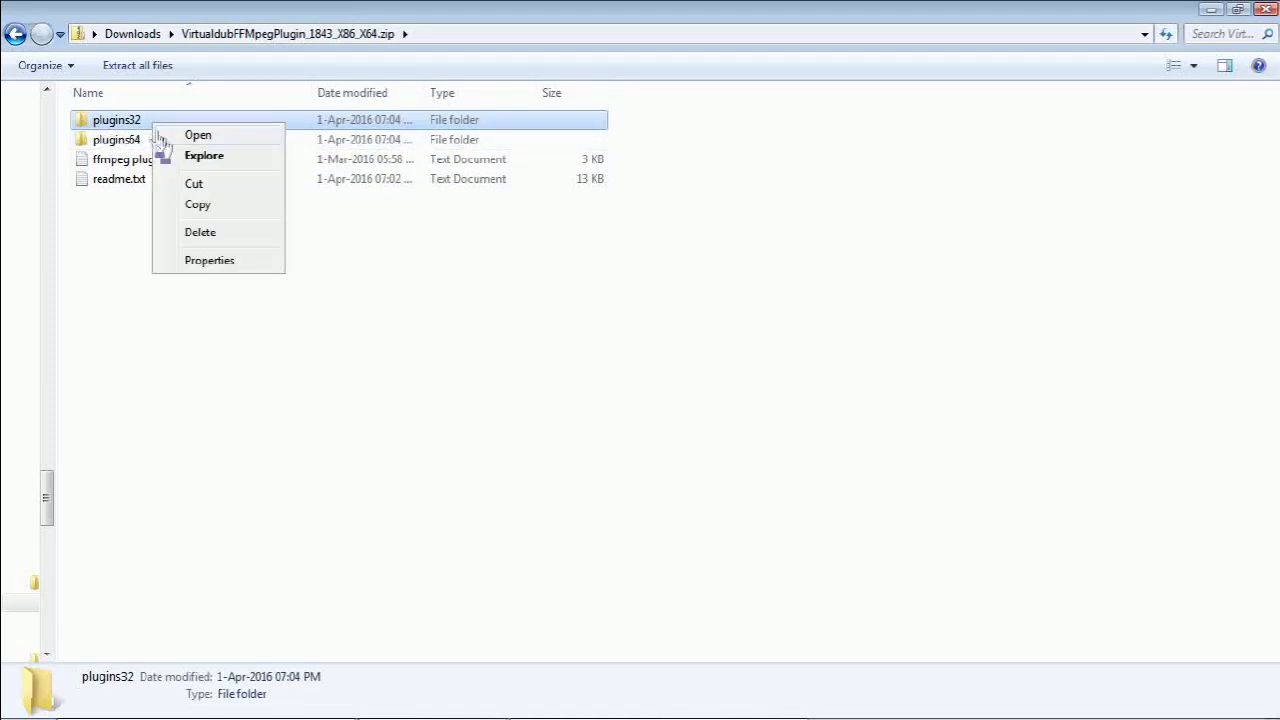
left_click(190, 202)
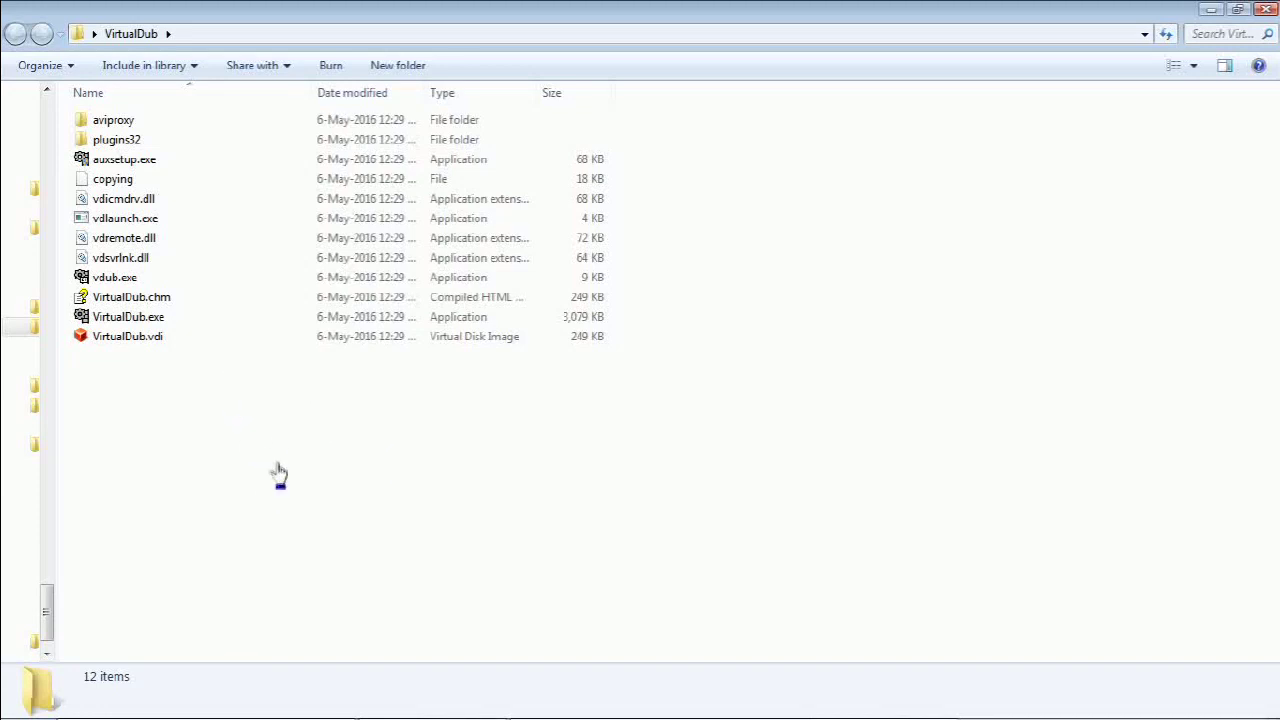
right_click(260, 432)
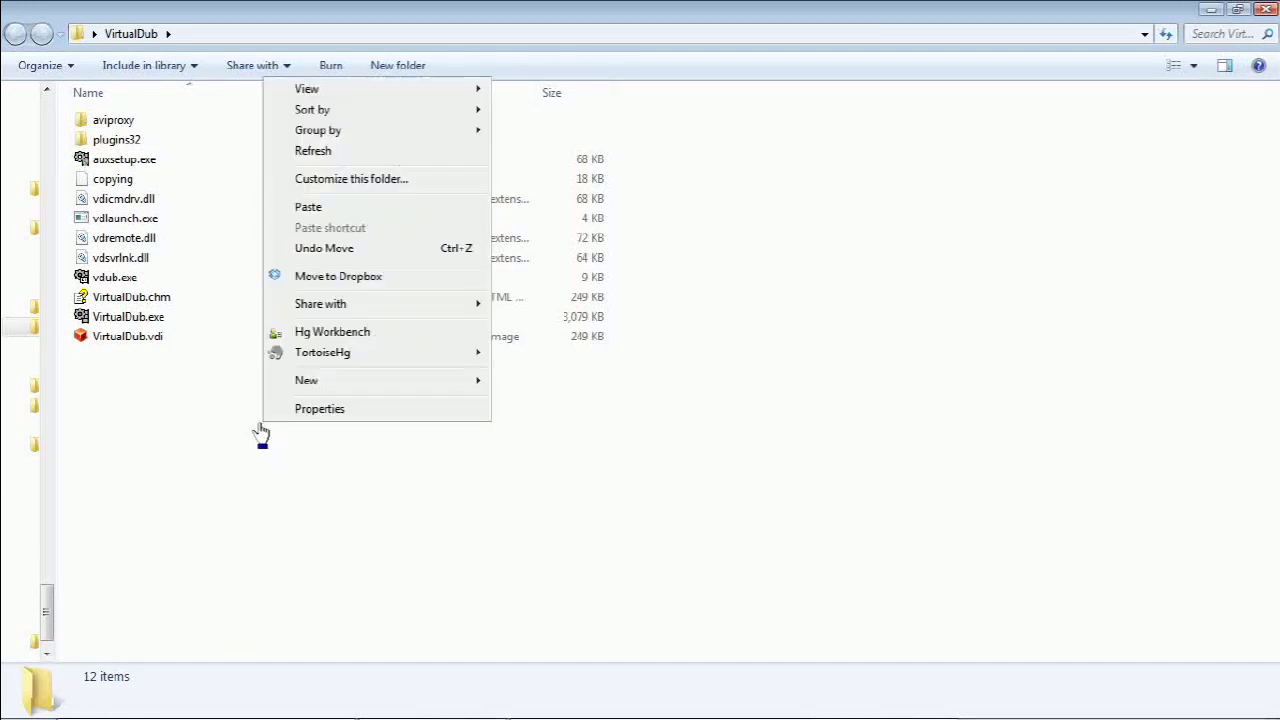
left_click(372, 212)
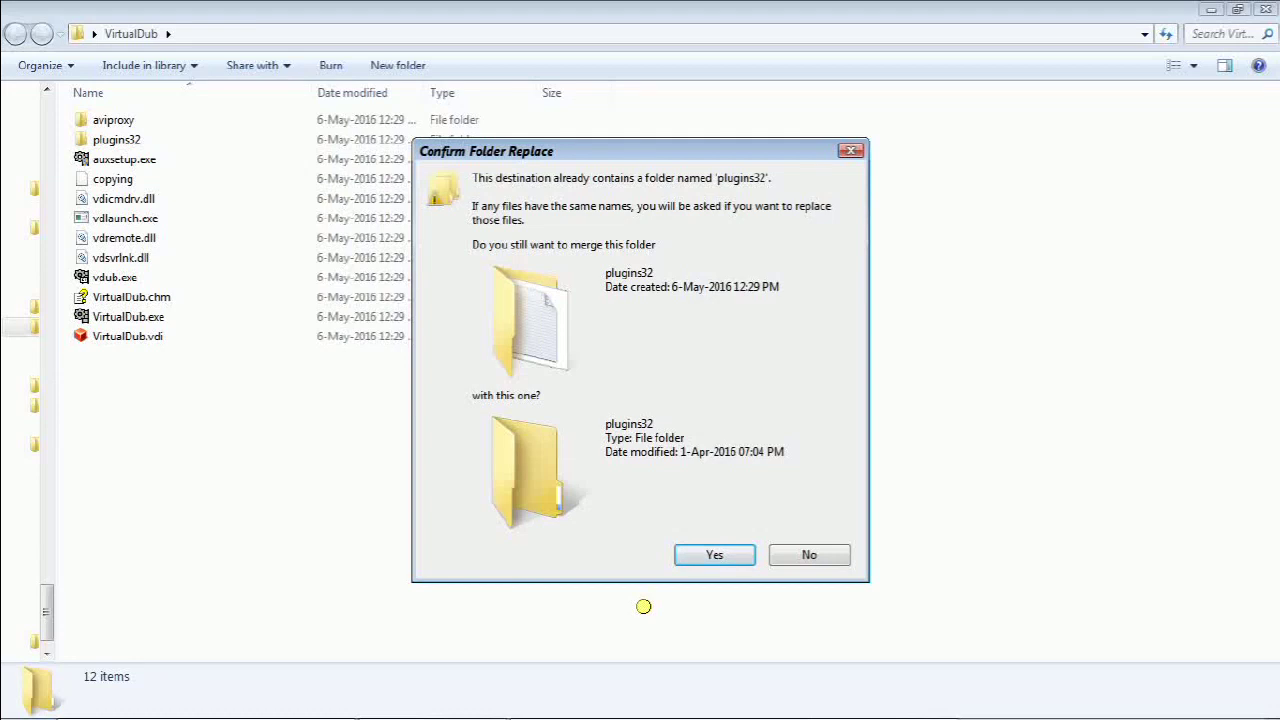
left_click(684, 564)
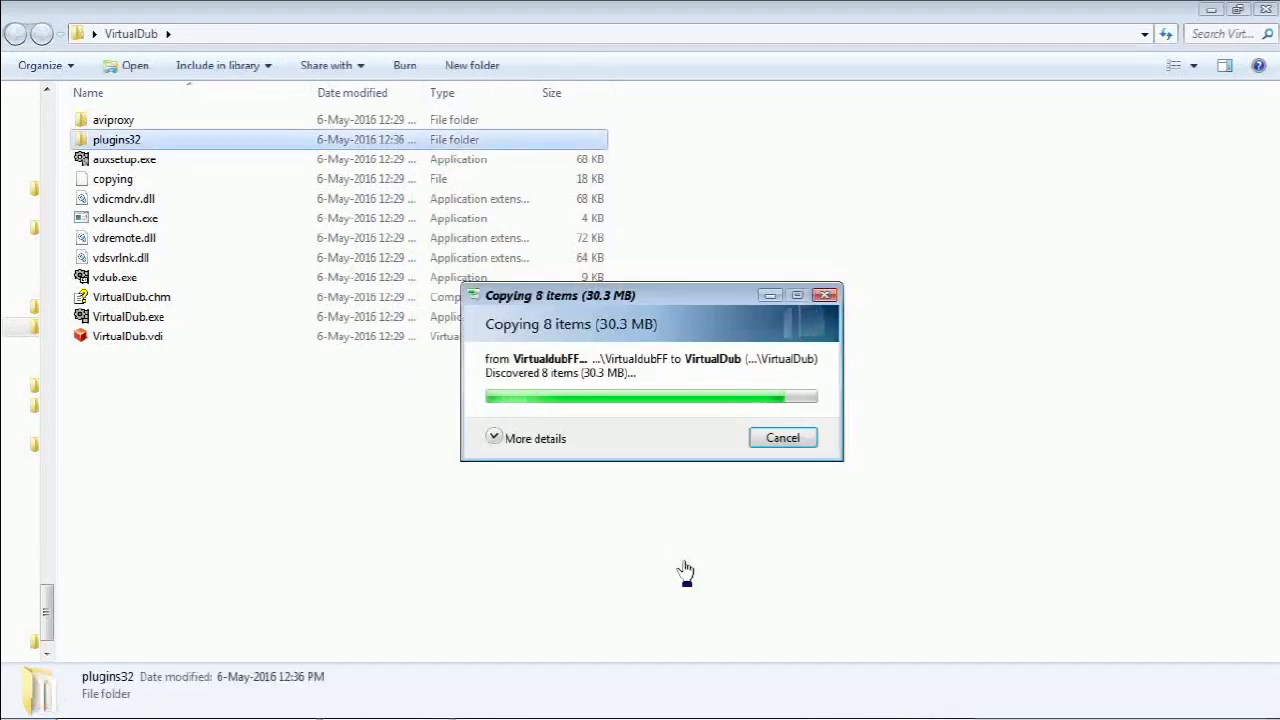
left_click(465, 490)
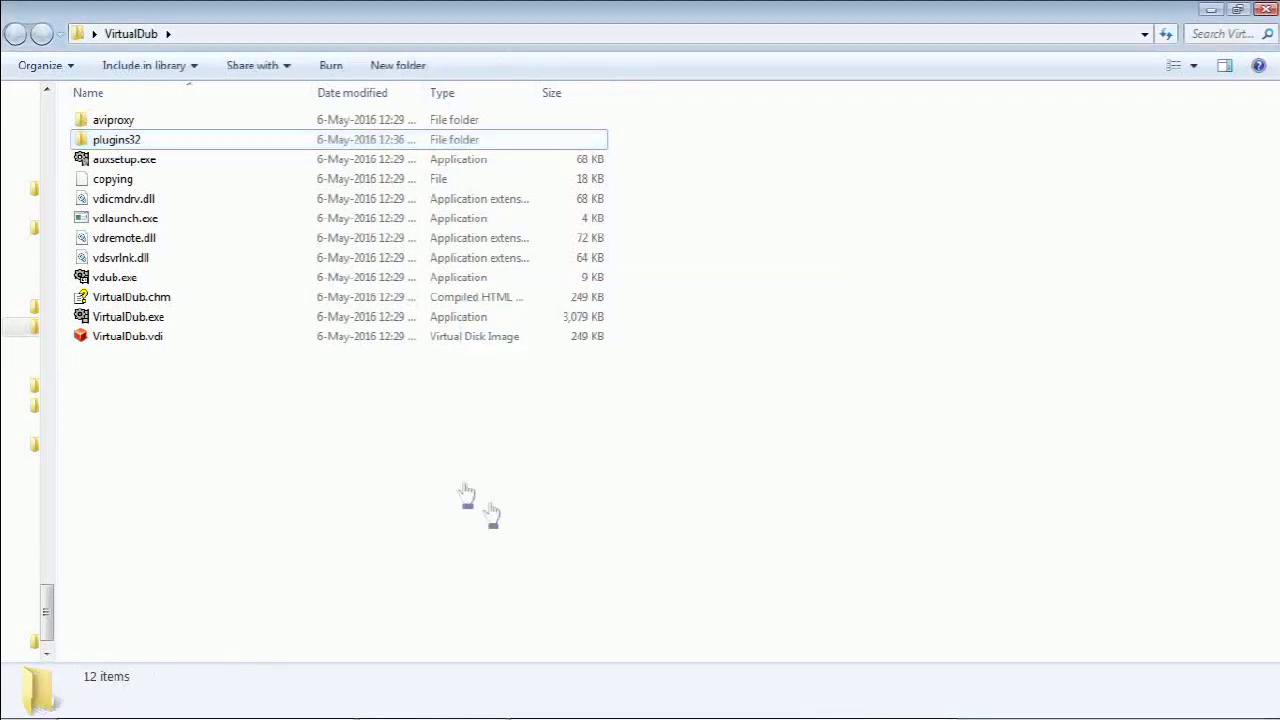
double_click(188, 150)
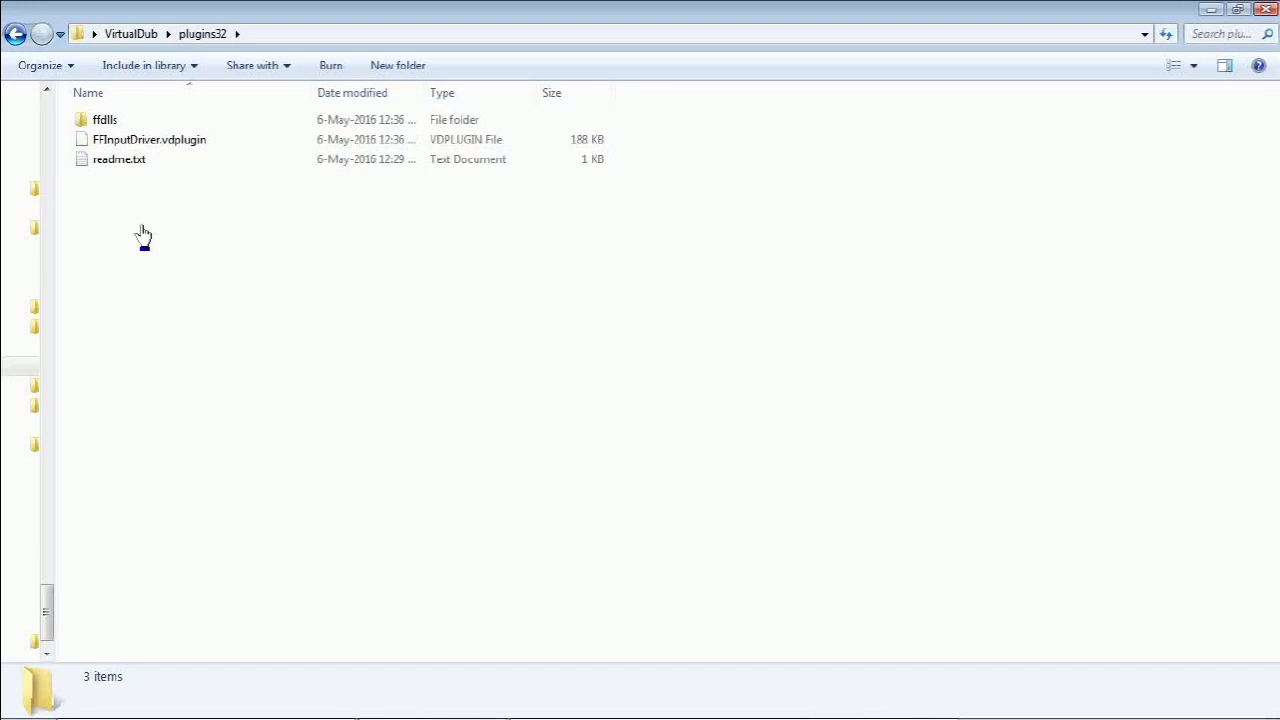
left_click(915, 160)
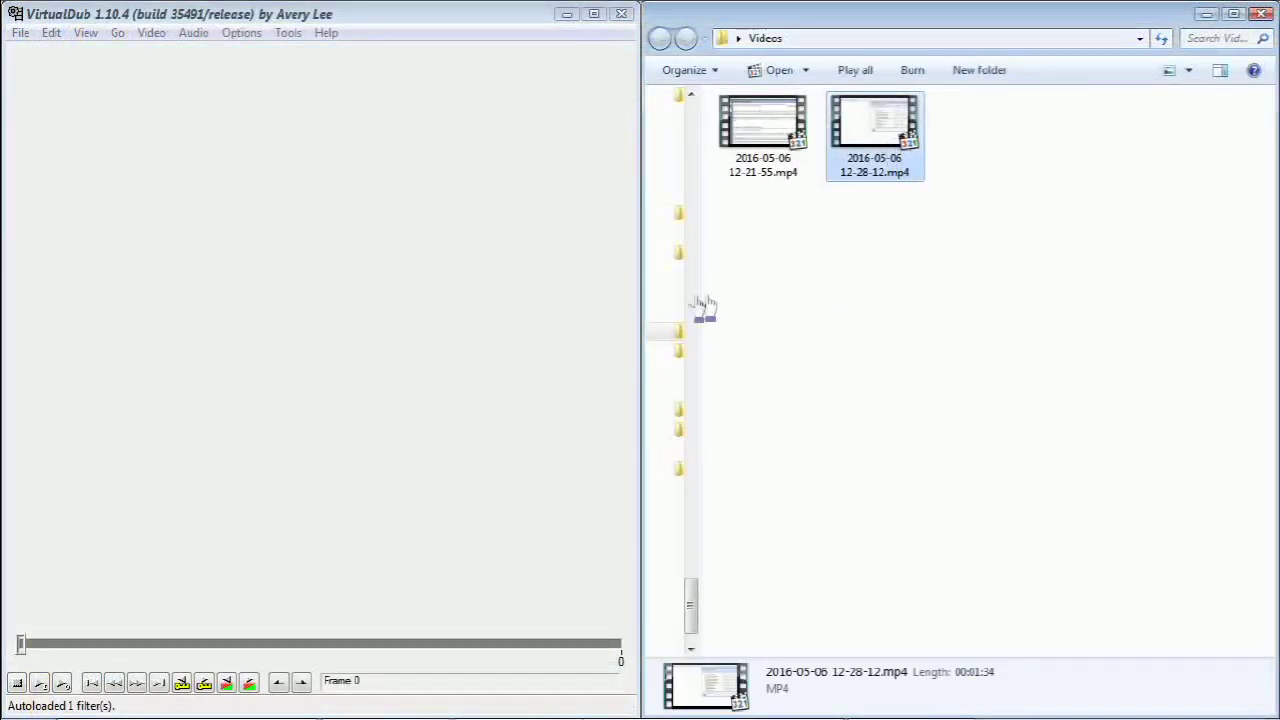
left_click_drag(704, 305, 413, 298)
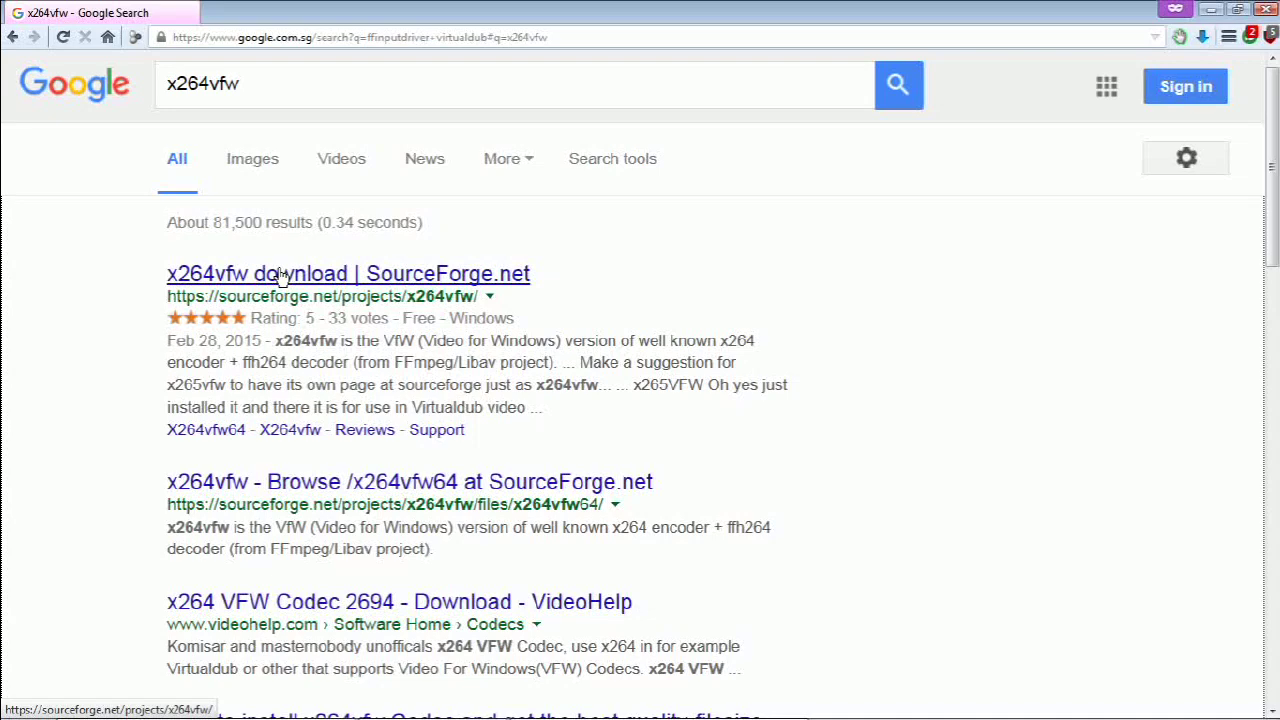
Save x264vfw_full_43_2694bm_43159.exe from the x264vfw SourceForge project page.
left_click_drag(263, 82, 160, 118)
right_click(146, 104)
left_click(22, 258)
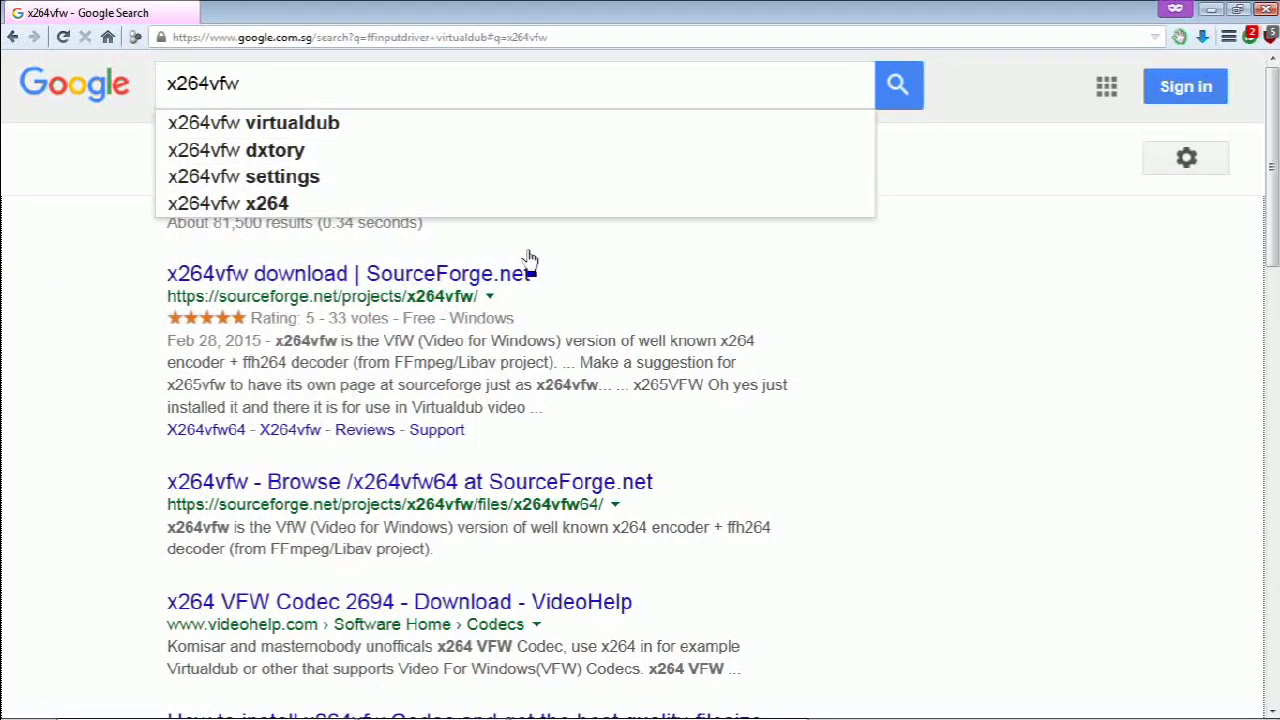
left_click(208, 280)
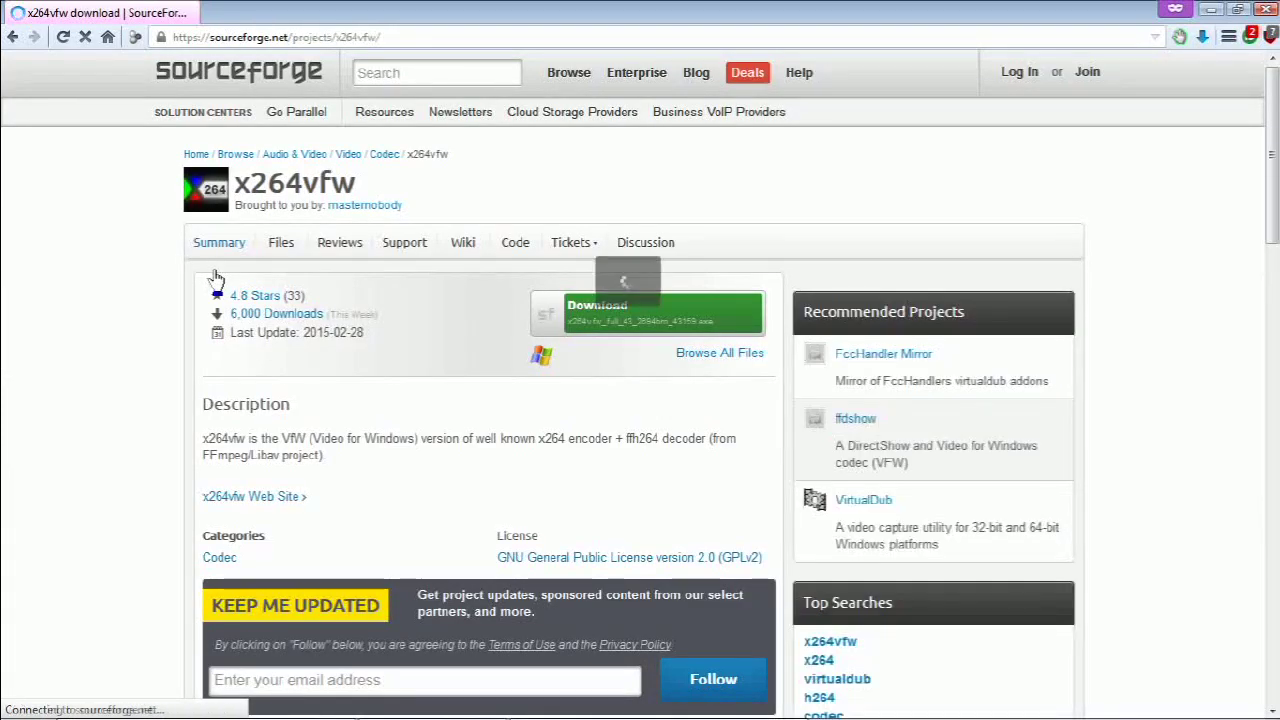
left_click(665, 328)
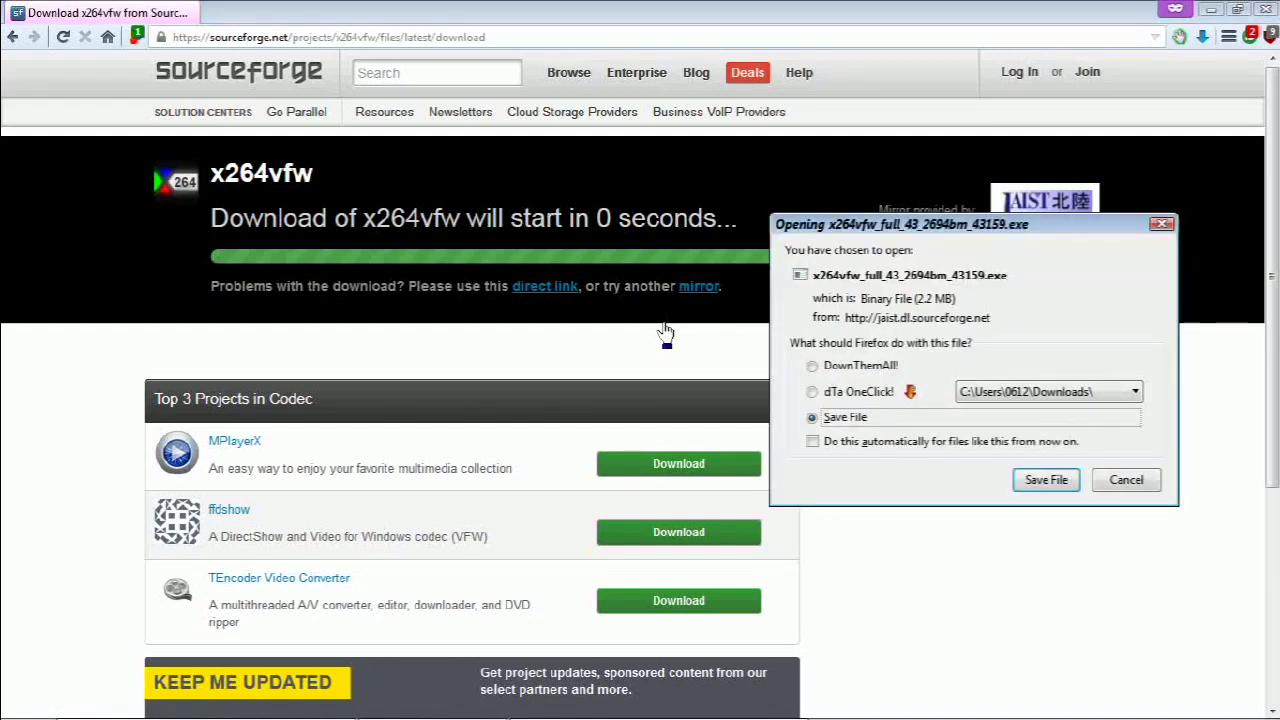
left_click(1046, 480)
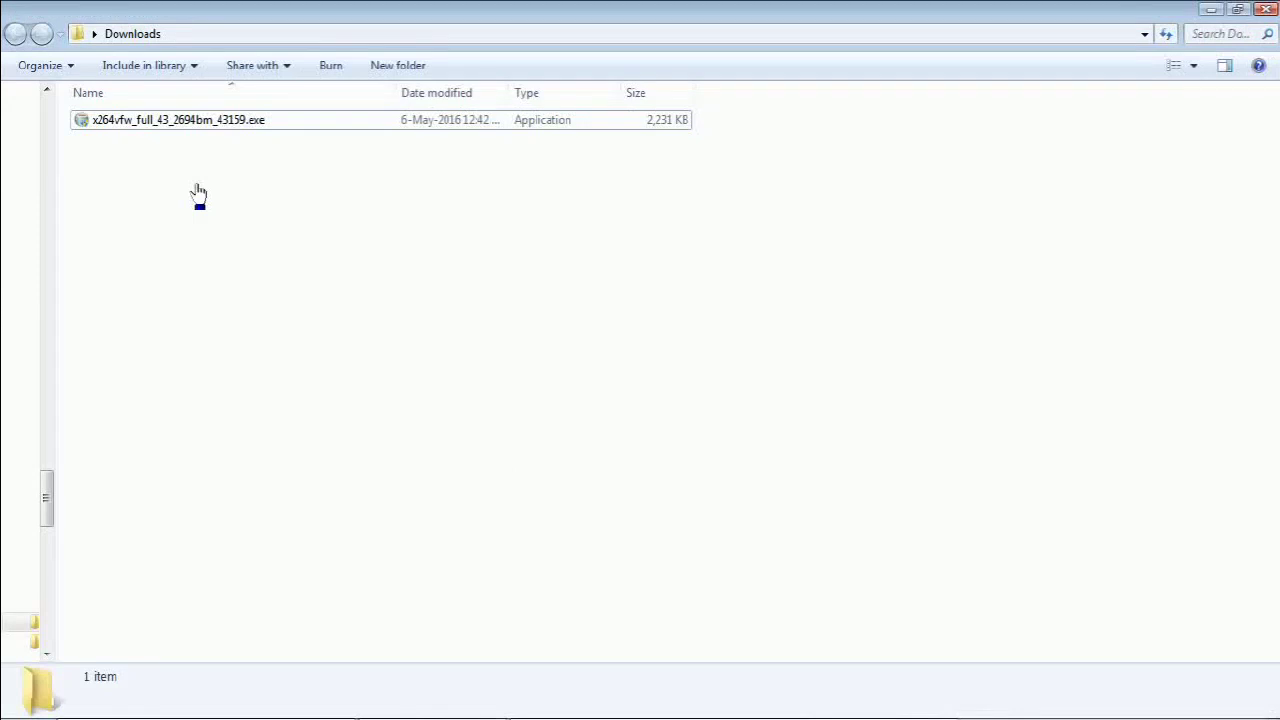
Run the x264vfw installer, accept the license, and keep x86, x64 and old-version removal checked.
double_click(218, 122)
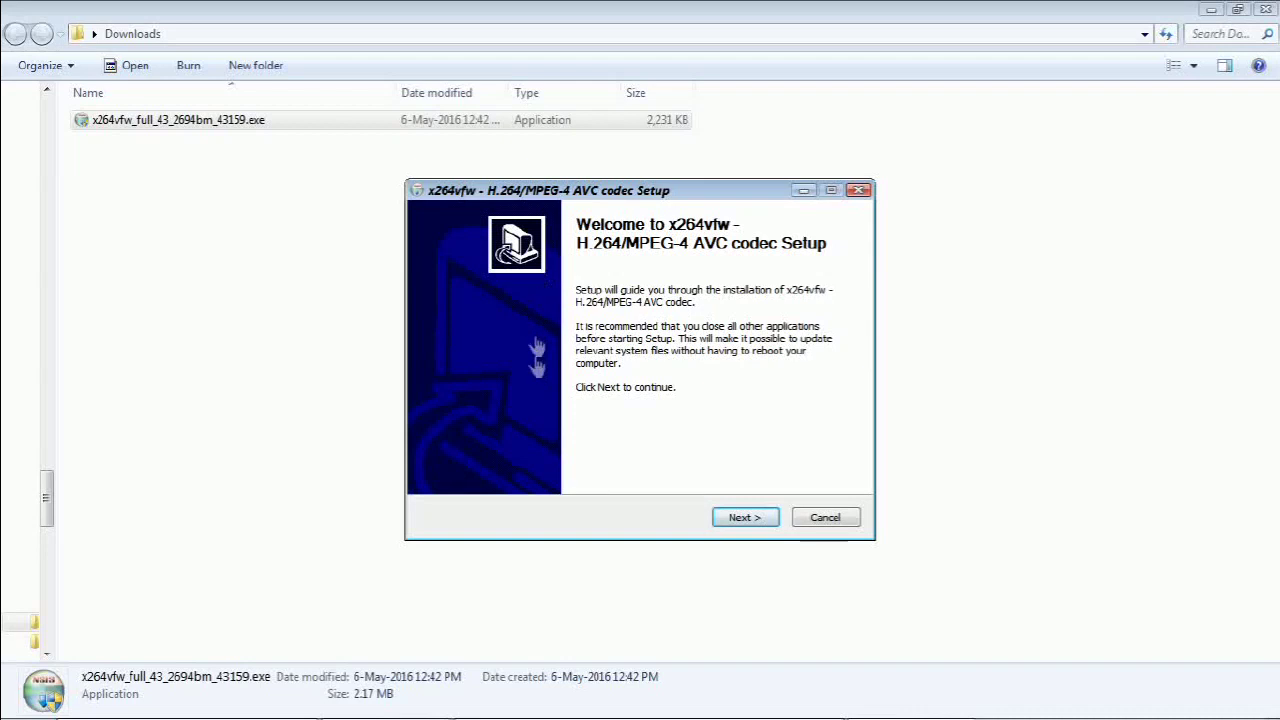
left_click(733, 522)
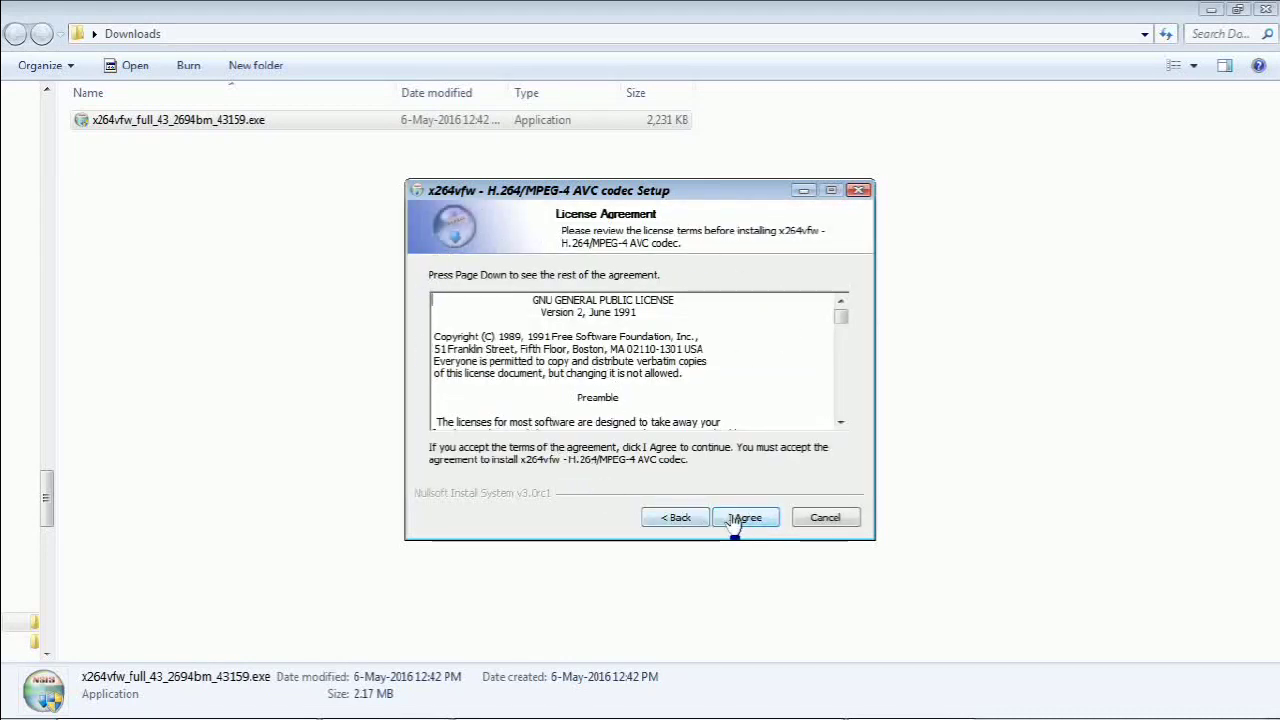
left_click_drag(840, 318, 835, 422)
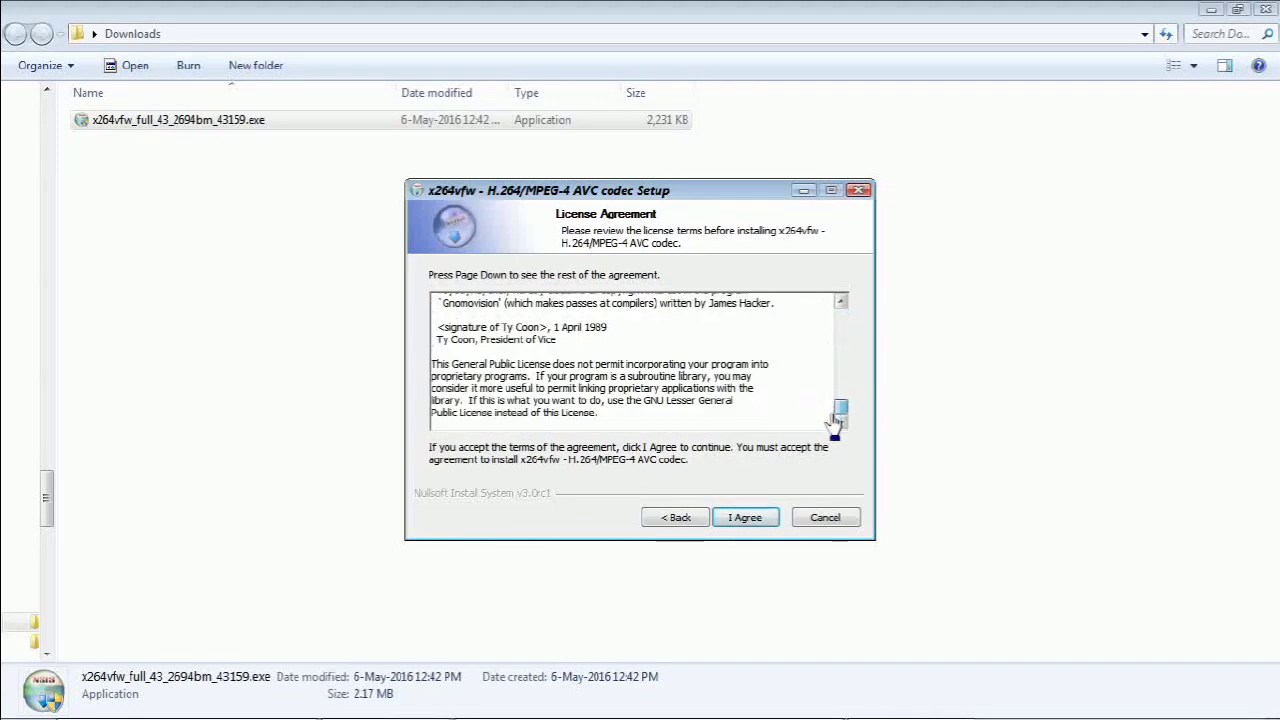
left_click(740, 518)
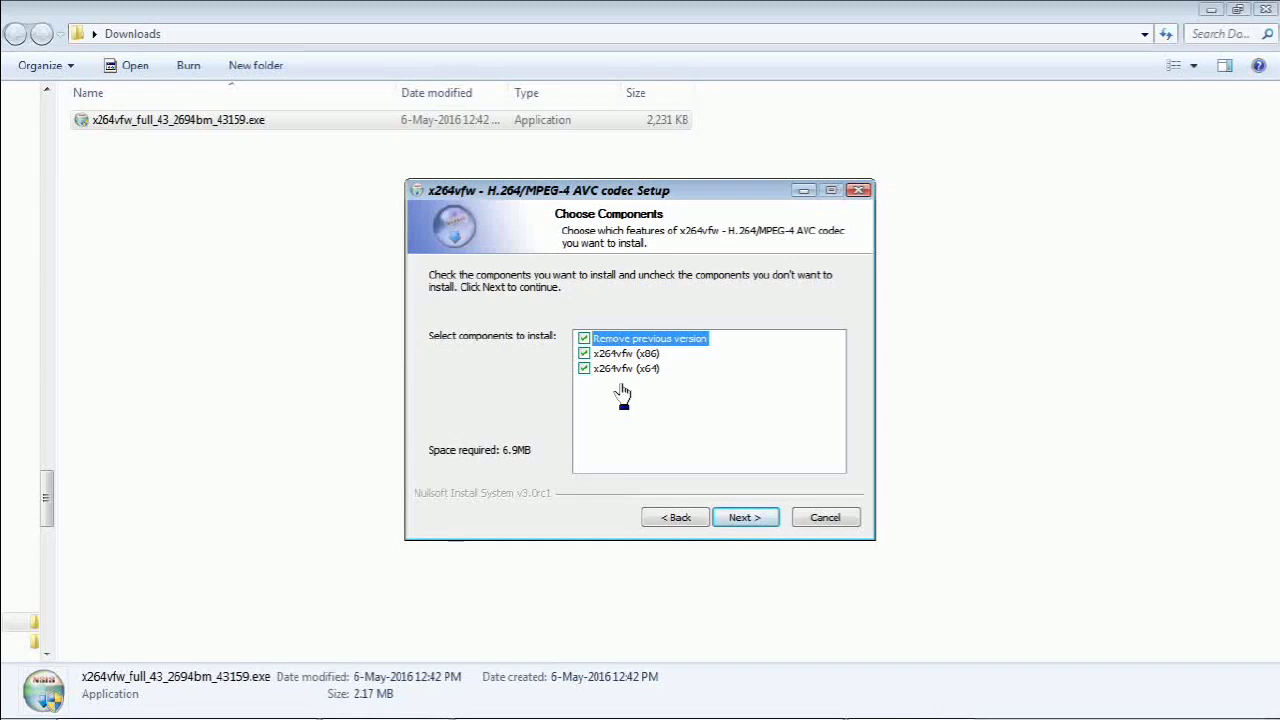
key("Return")
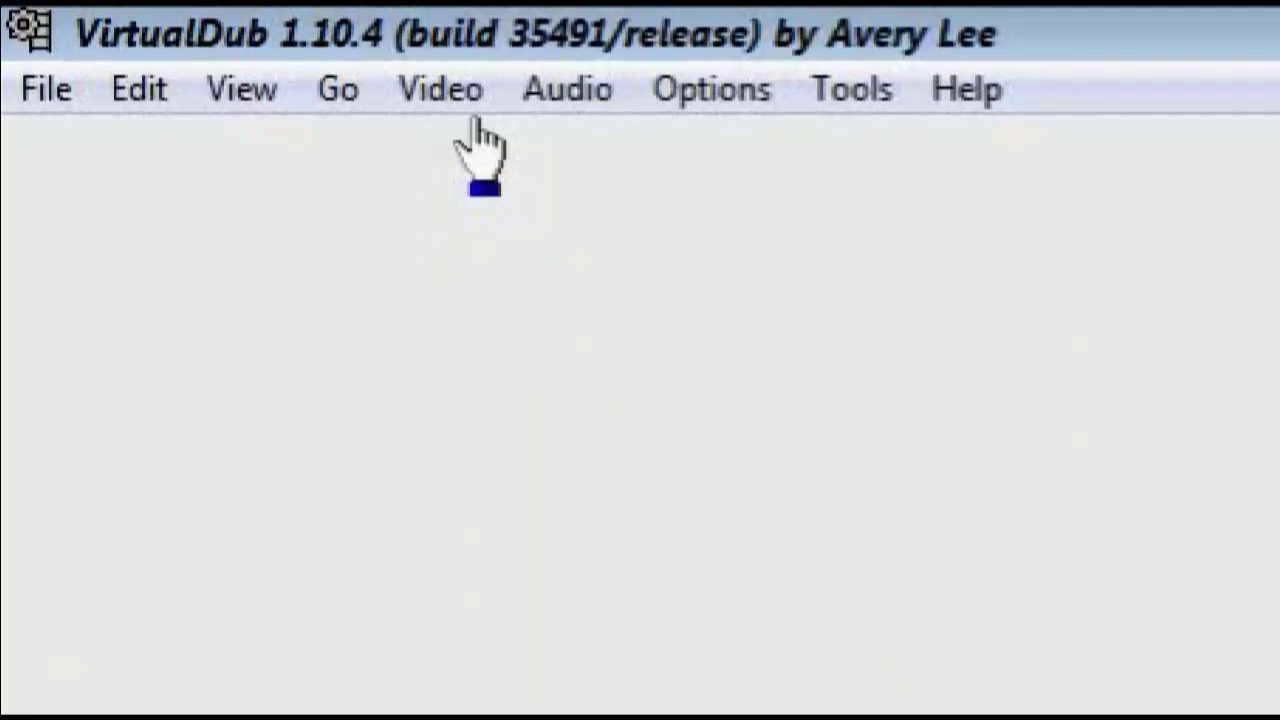
Set video compression to x264vfw - H.264/MPEG-4 AVC codec and open its Configure settings.
left_click(441, 89)
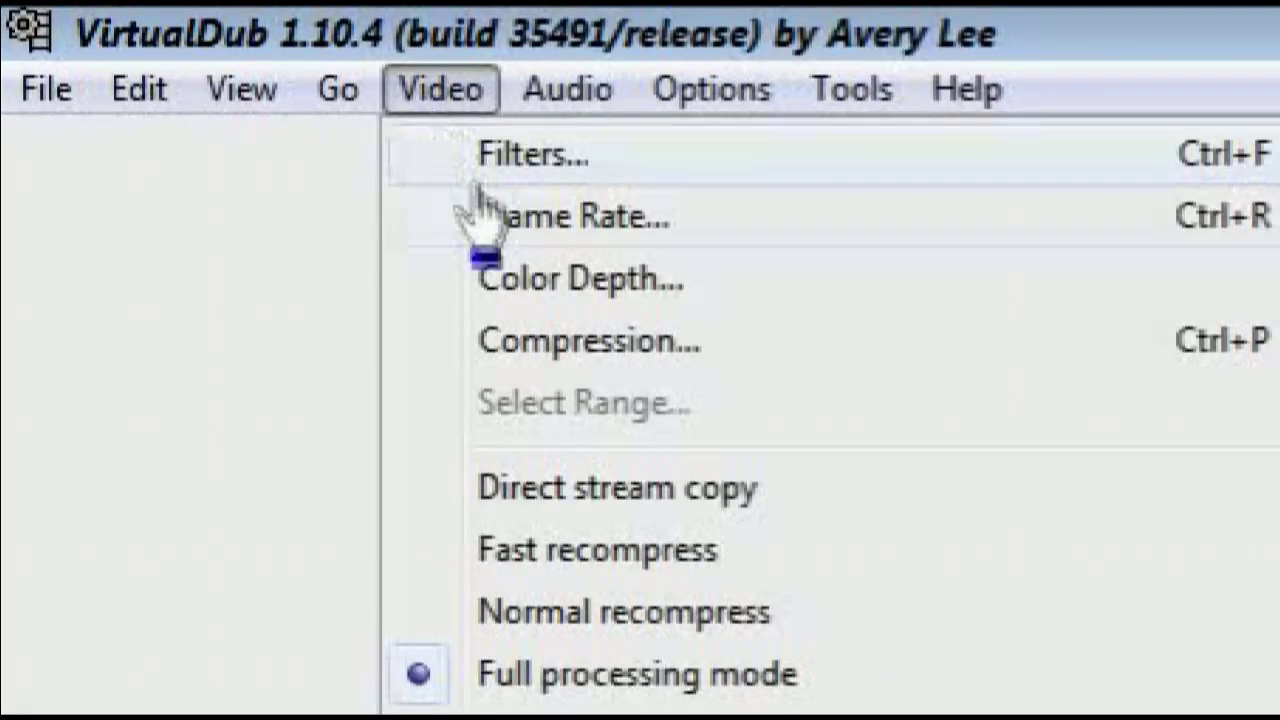
left_click(530, 340)
left_click_drag(768, 418, 275, 640)
left_click(365, 575)
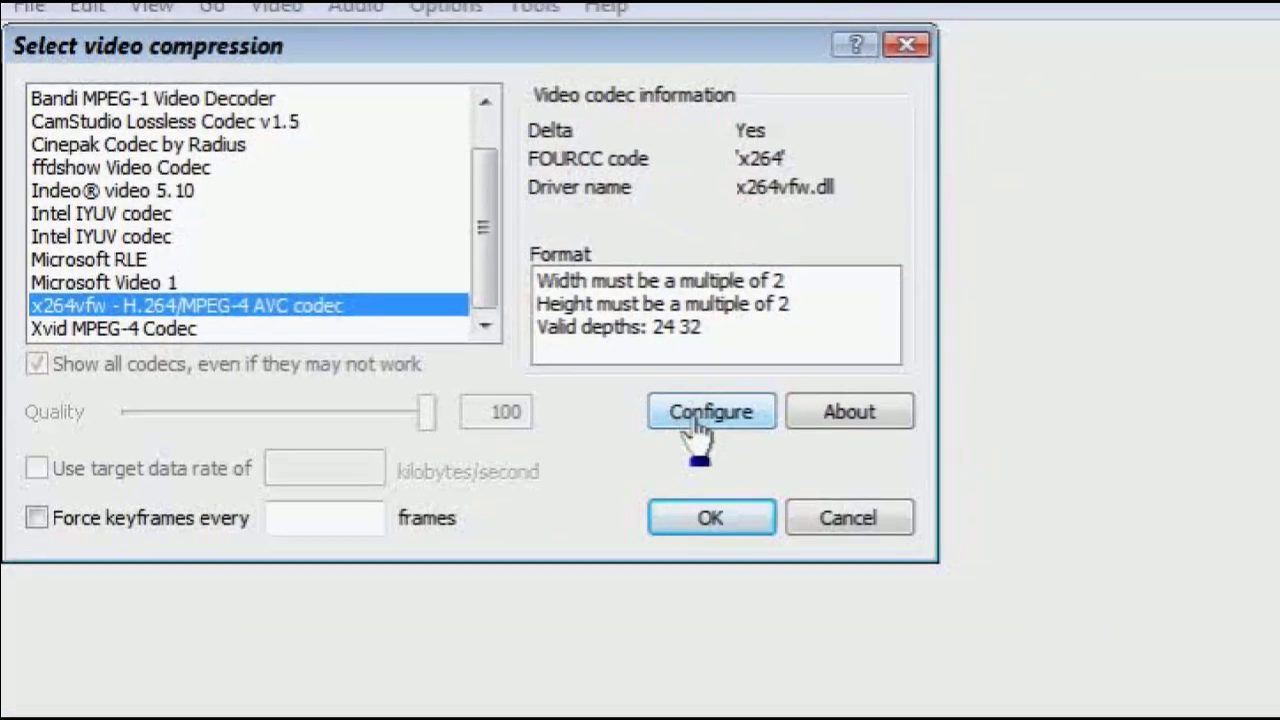
left_click(1137, 716)
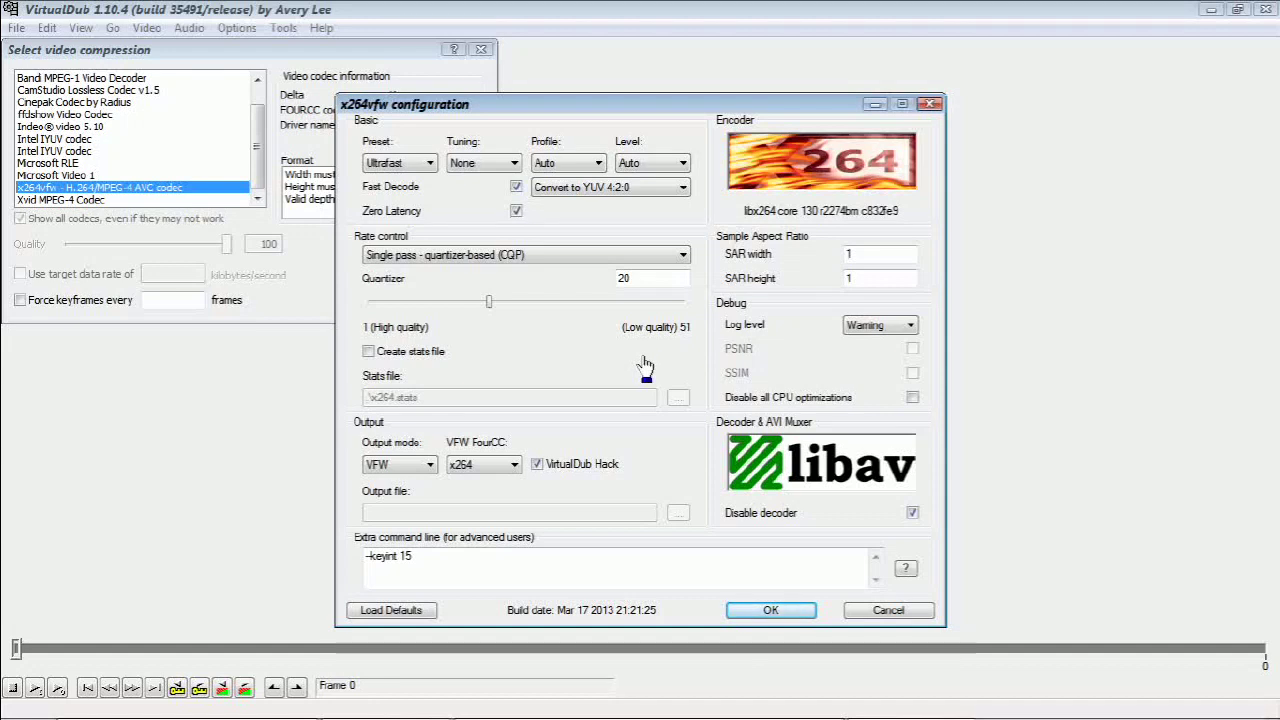
Close the x264vfw configuration dialog, leaving x264vfw as the selected compression codec.
left_click(930, 104)
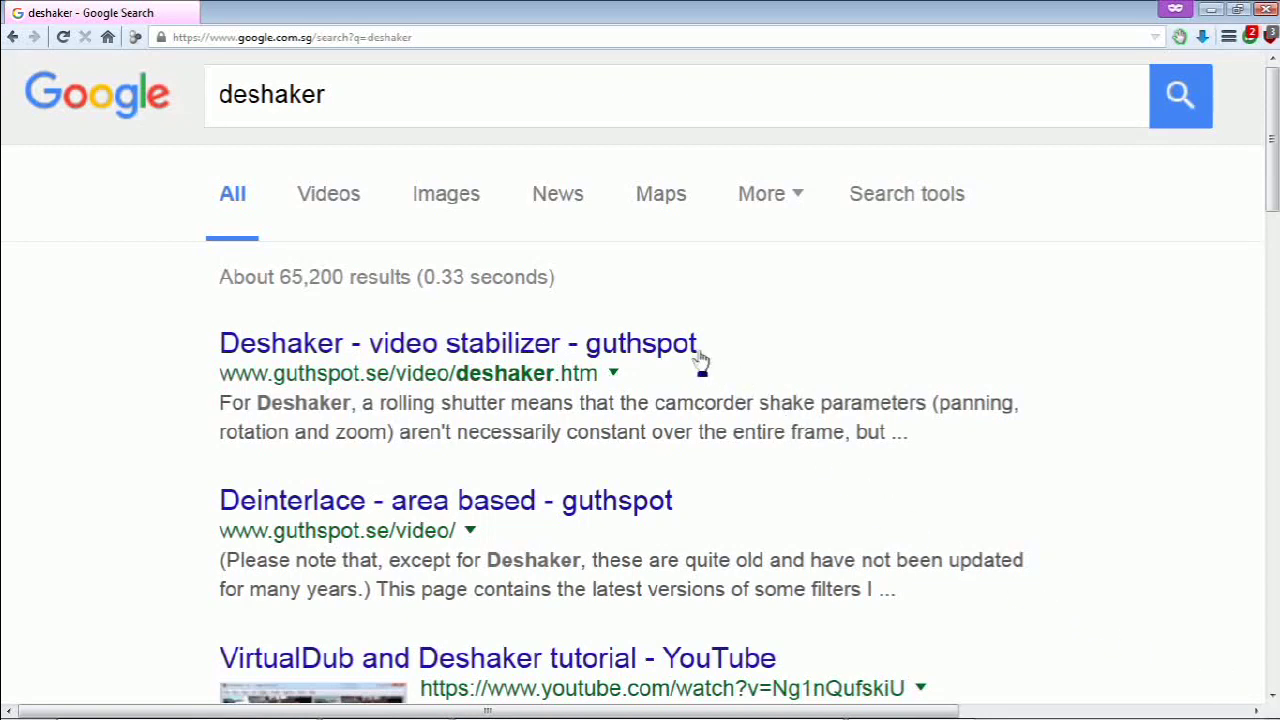
Download the 32-bit Deshaker31.zip from the guthspot Deshaker page into Downloads.
left_click(451, 347)
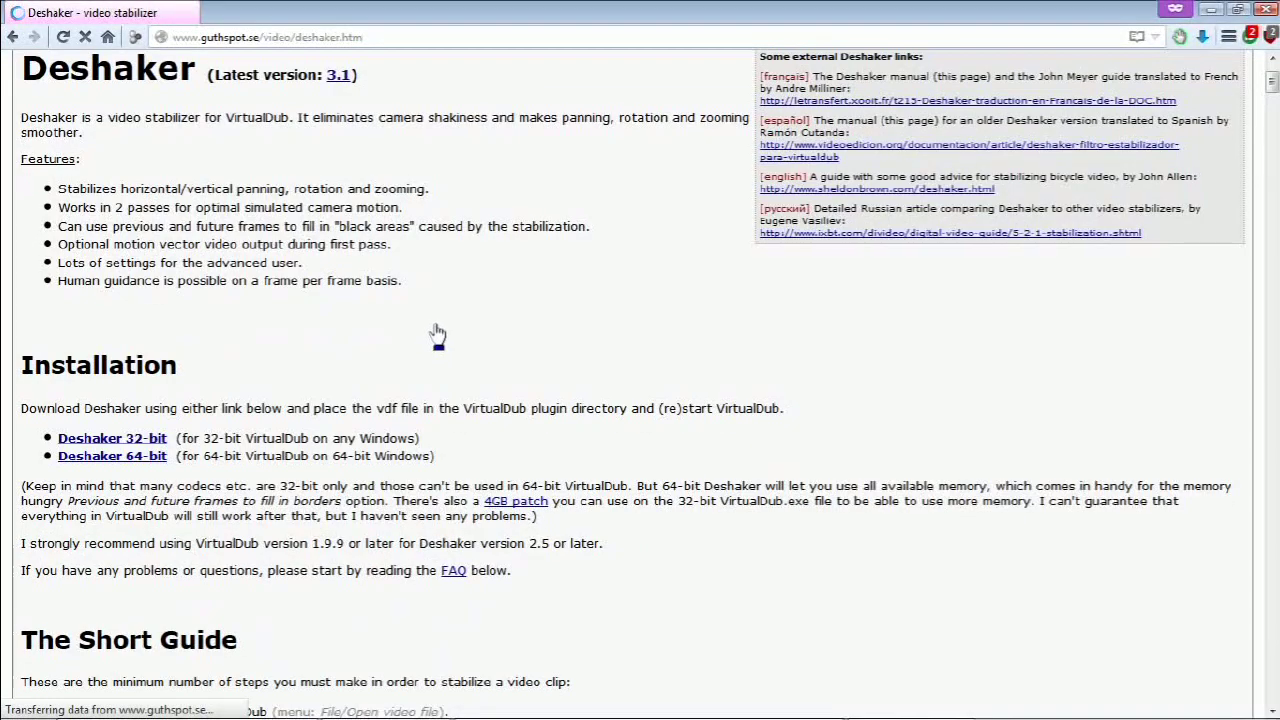
left_click(154, 463)
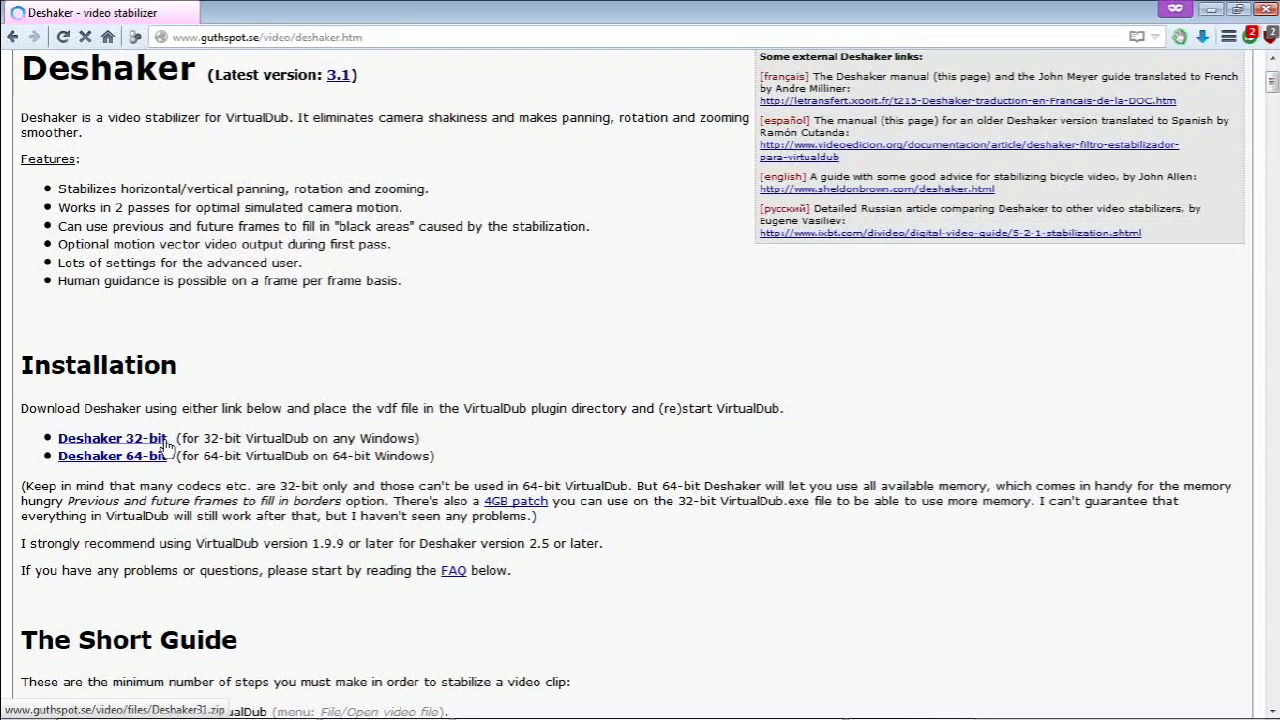
left_click(152, 455)
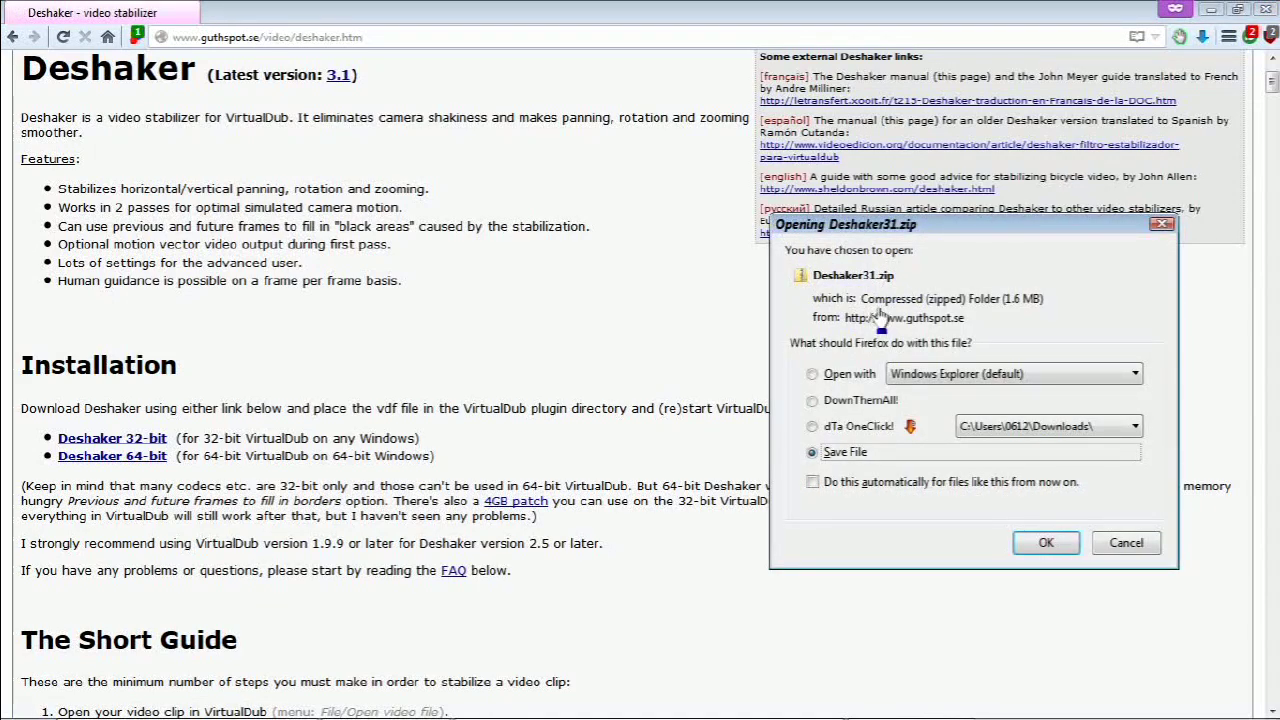
left_click(1044, 544)
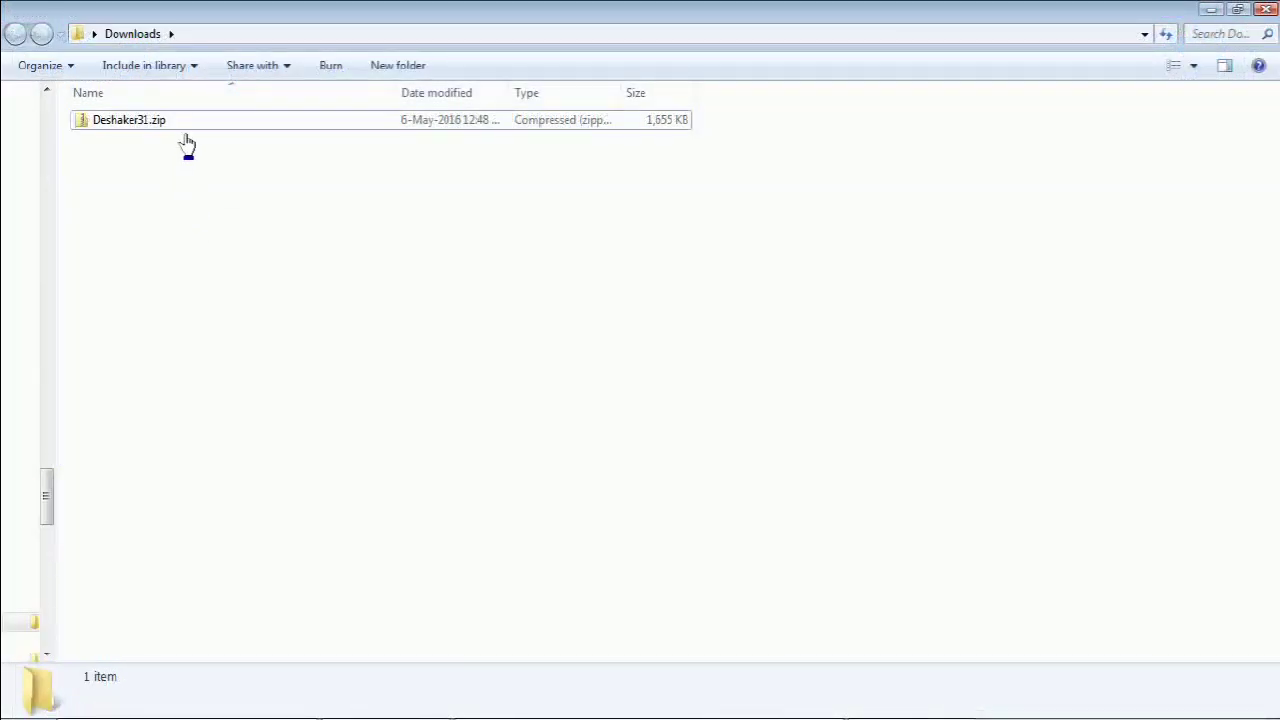
Open Deshaker31.zip, close VirtualDub, and open VirtualDub's plugins32 folder in a second window.
double_click(173, 127)
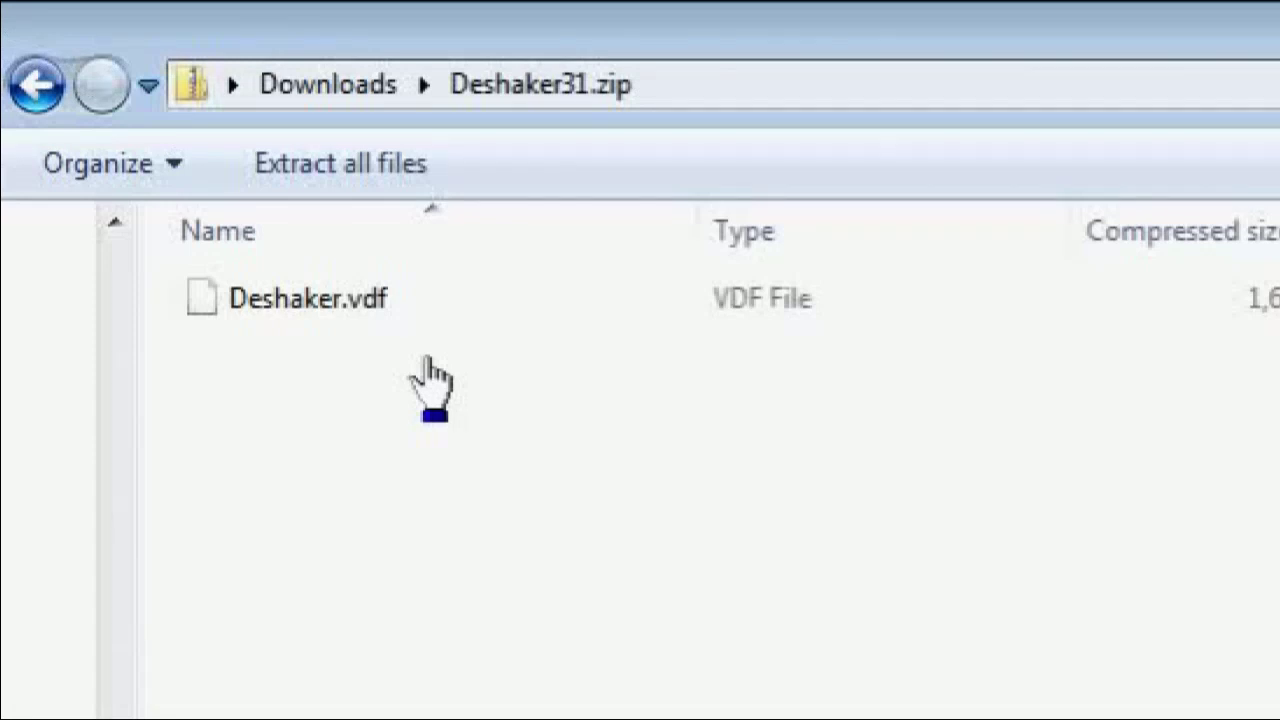
left_click(380, 308)
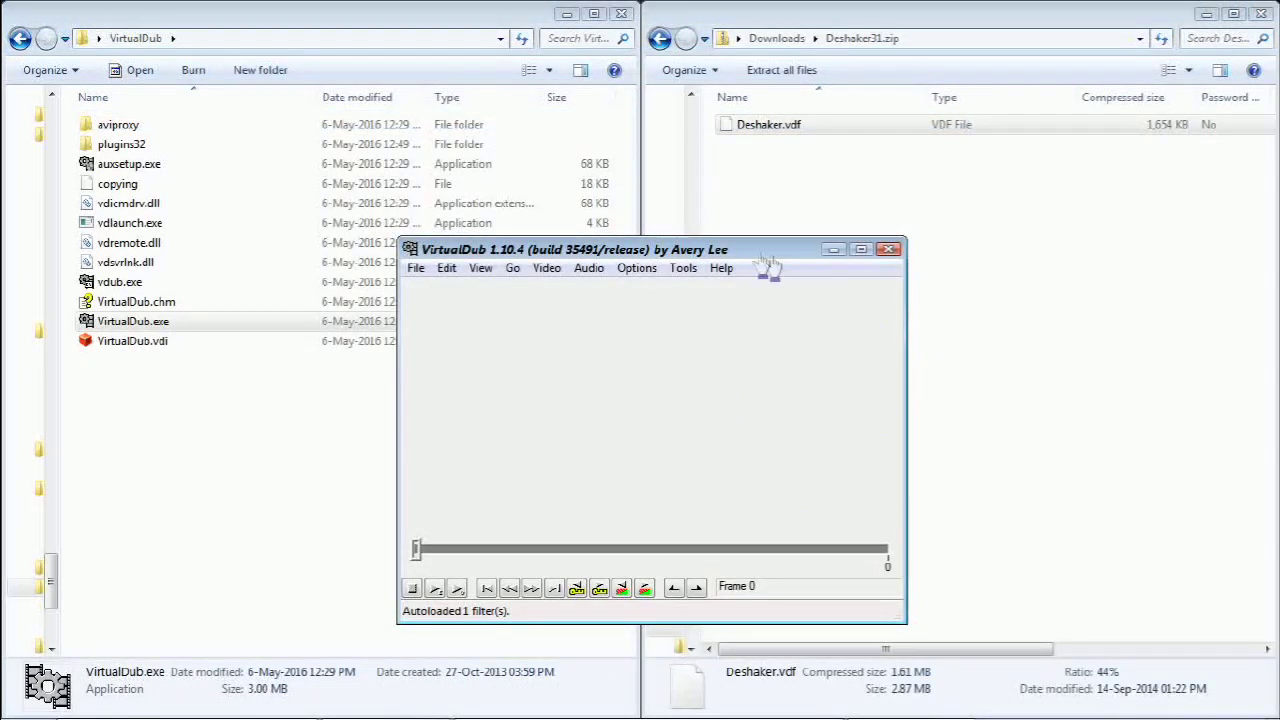
left_click(887, 250)
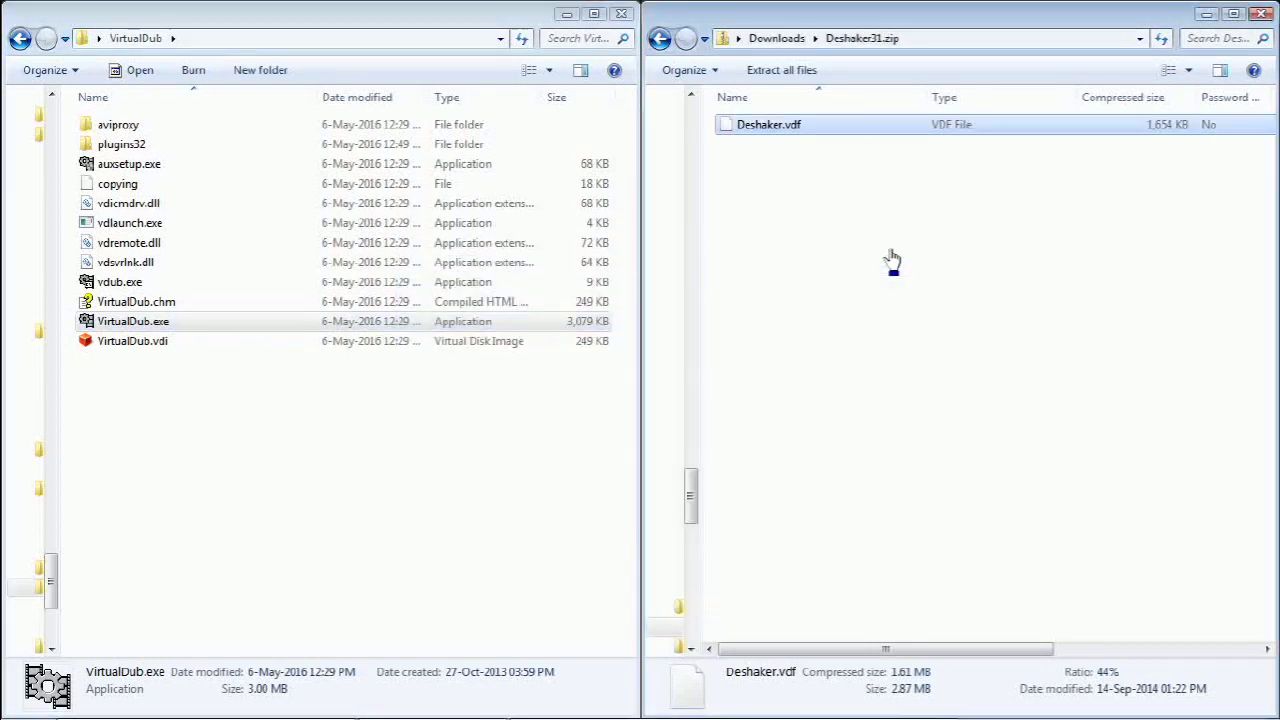
left_click(792, 128)
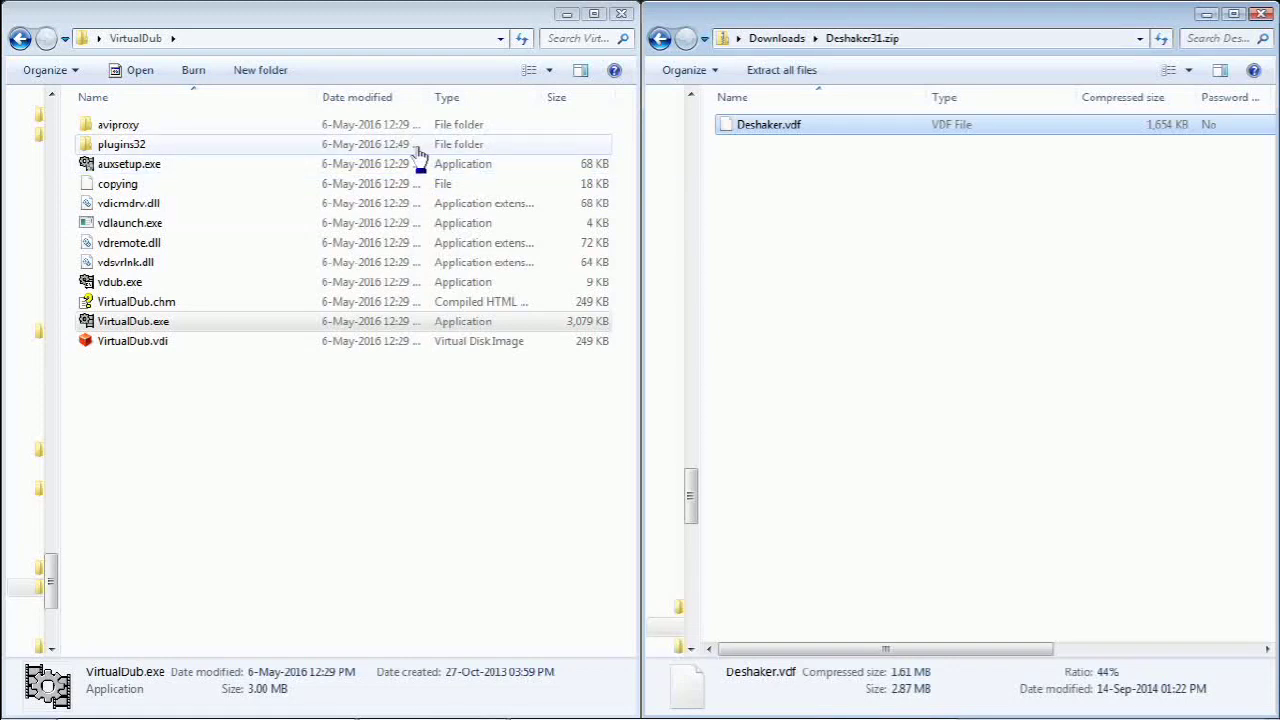
left_click(346, 434)
left_click_drag(282, 215, 152, 152)
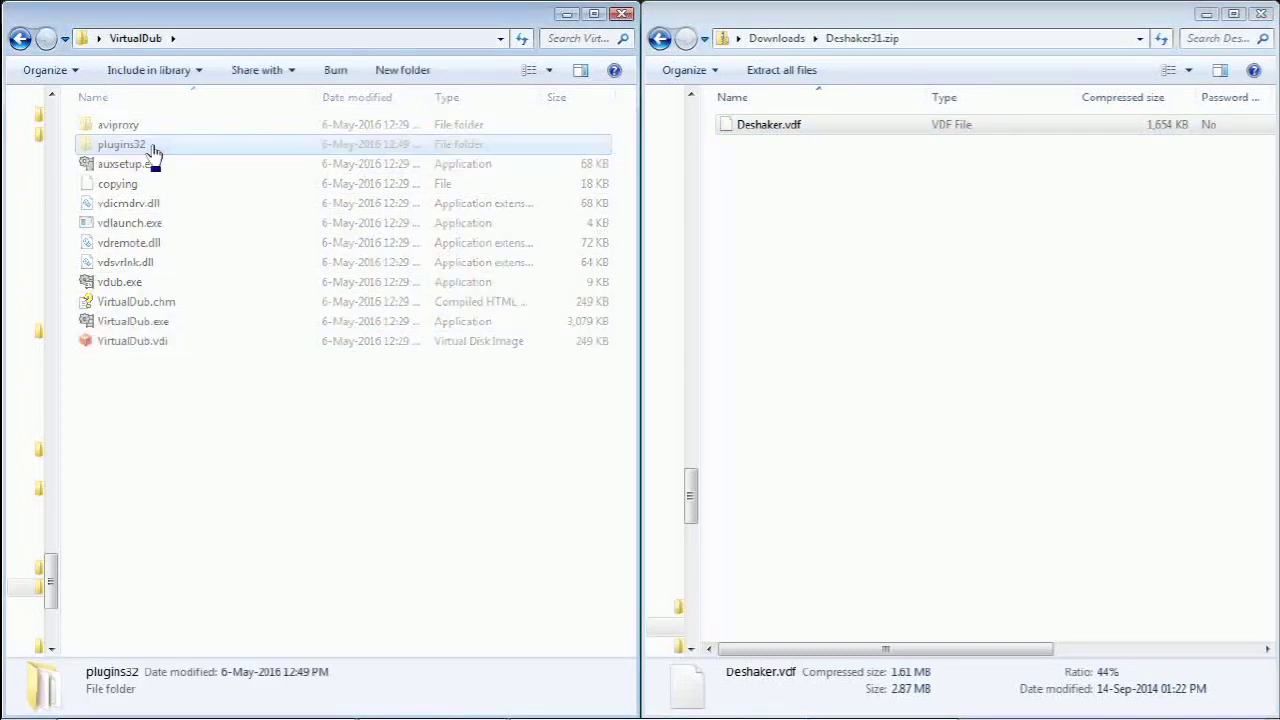
double_click(152, 152)
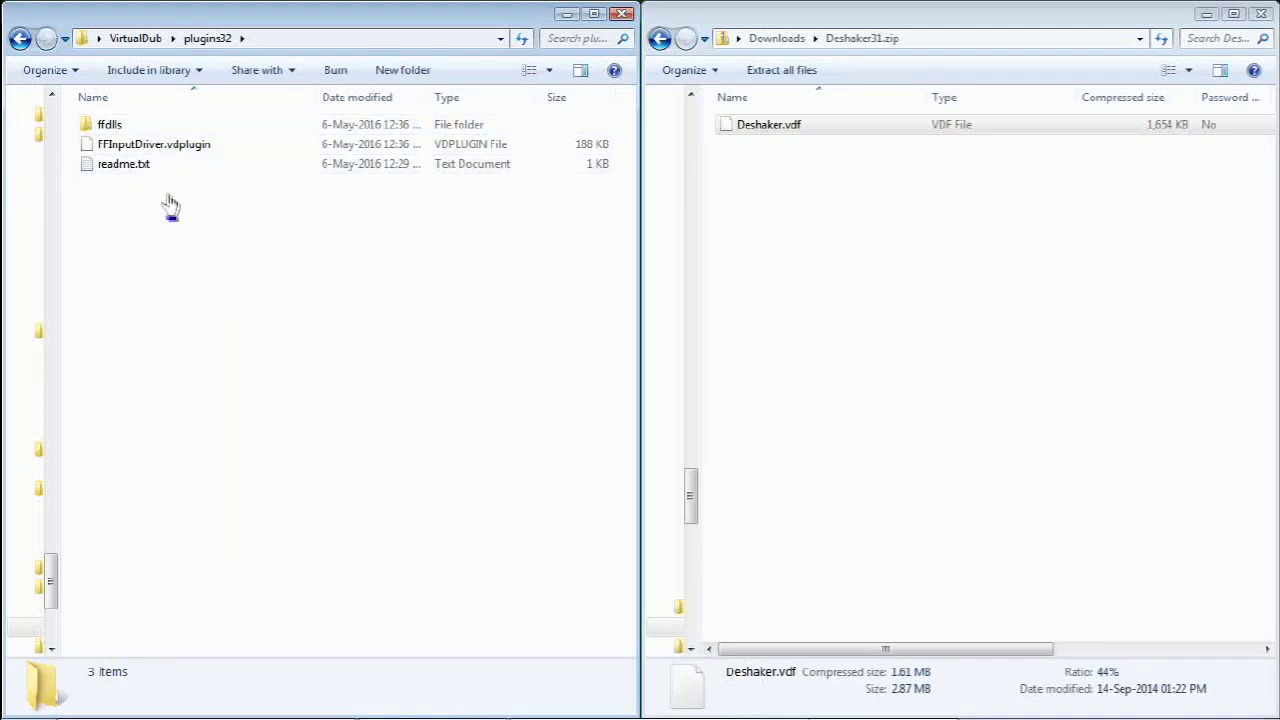
Copy Deshaker.vdf from the zip into plugins32, then return to the VirtualDub folder.
left_click(962, 394)
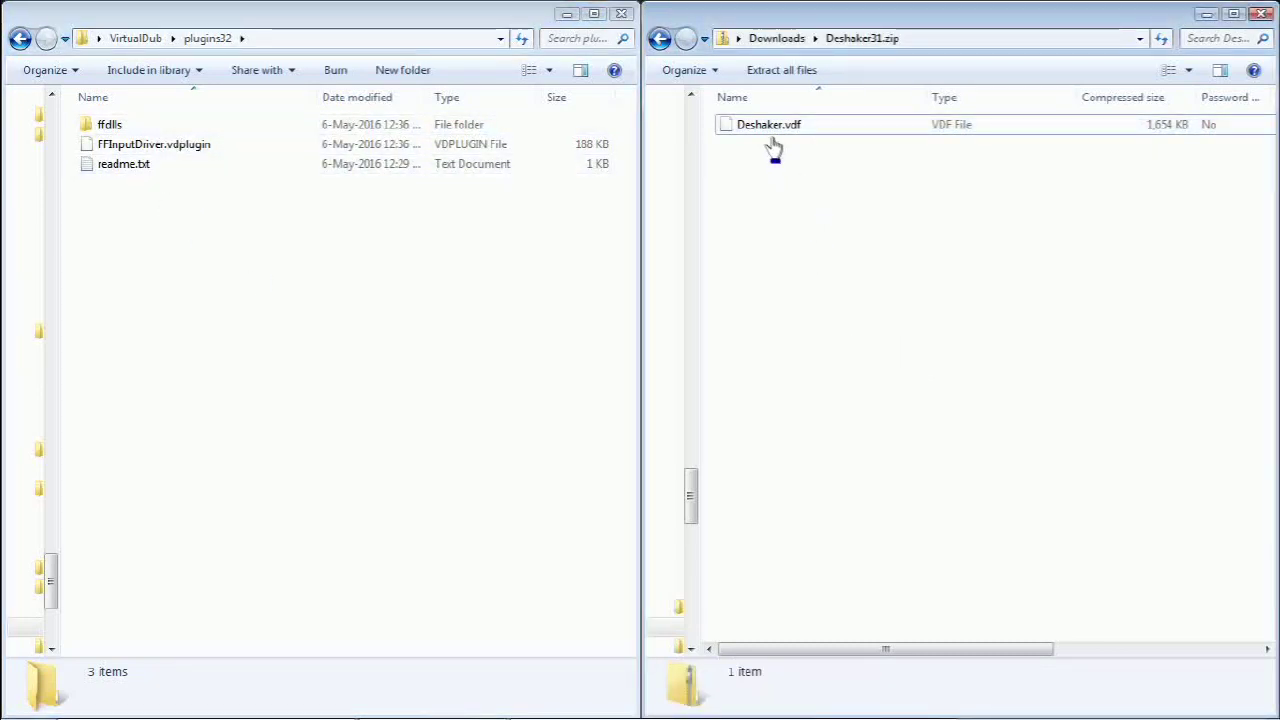
left_click_drag(770, 127, 311, 337)
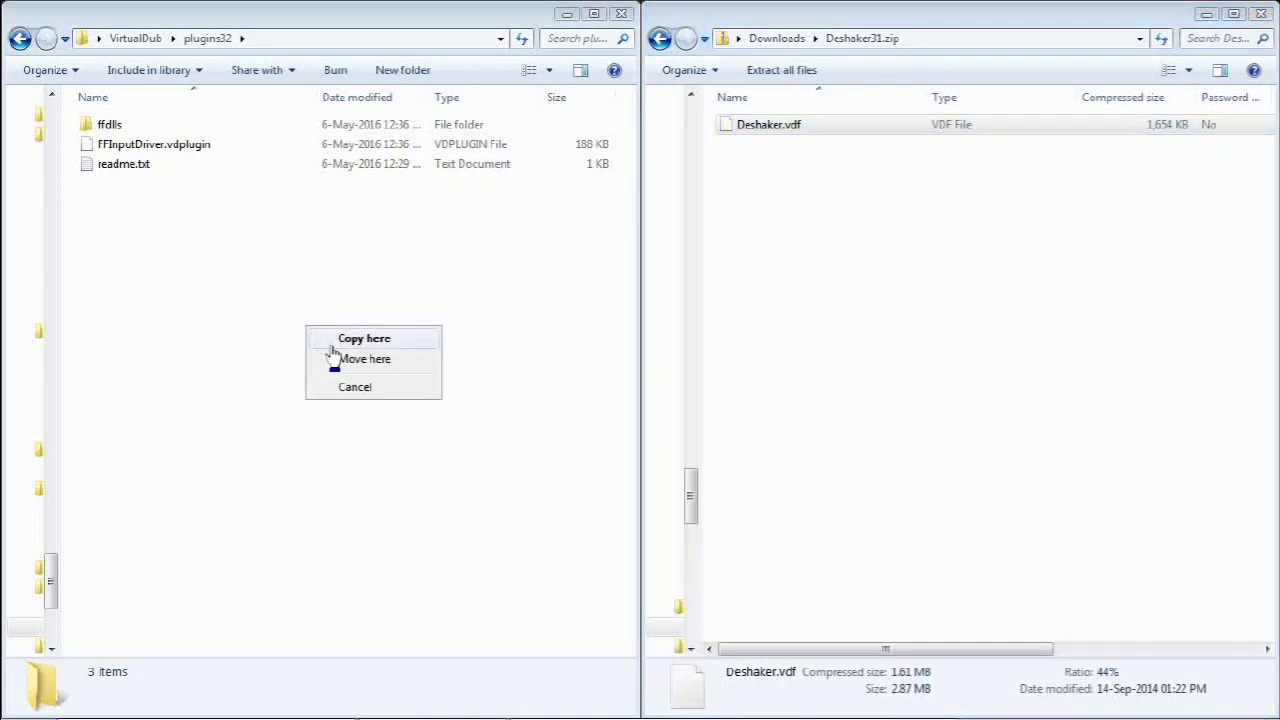
left_click(332, 343)
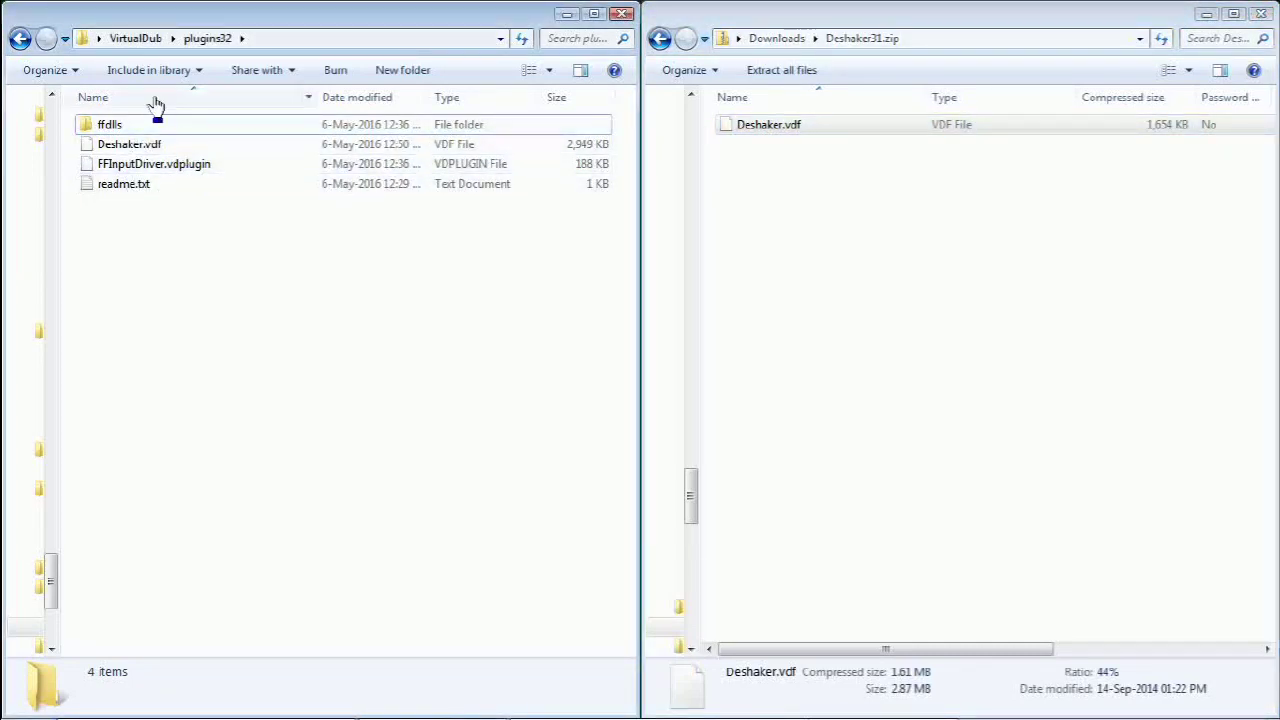
left_click(135, 38)
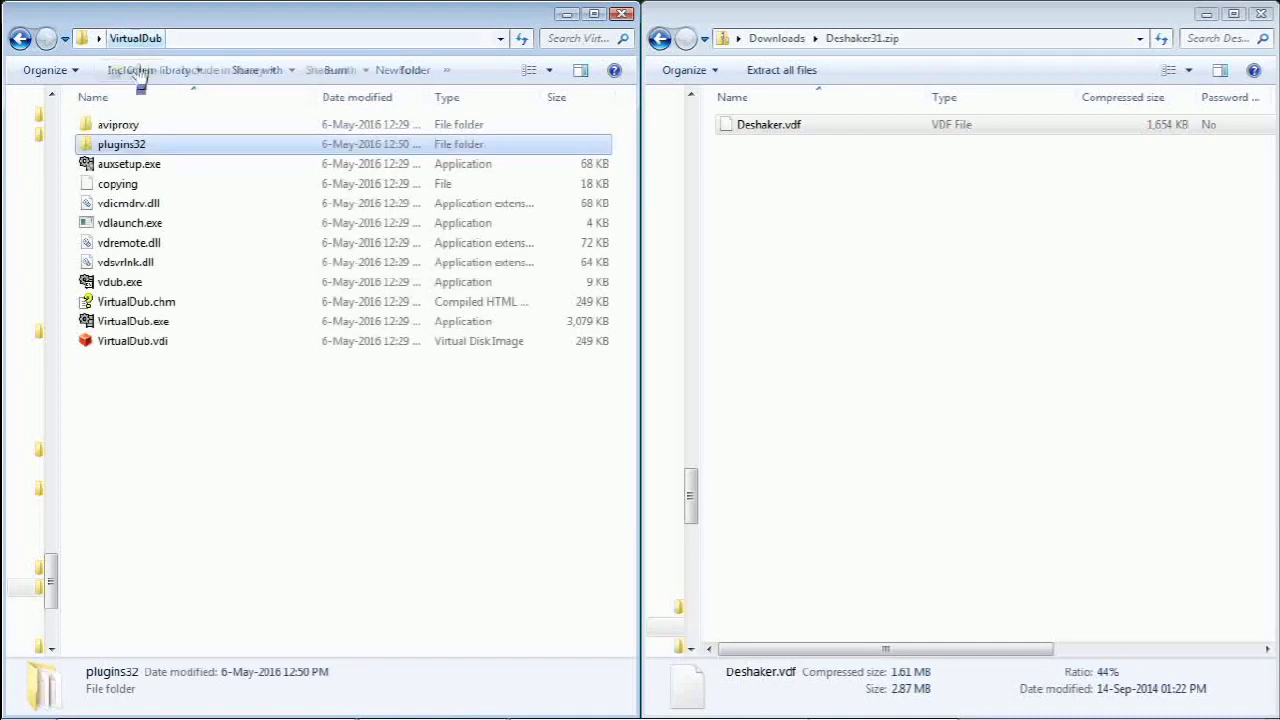
Relaunch VirtualDub and find Deshaker v3.1 in the Video > Filters Add Filter list.
double_click(150, 322)
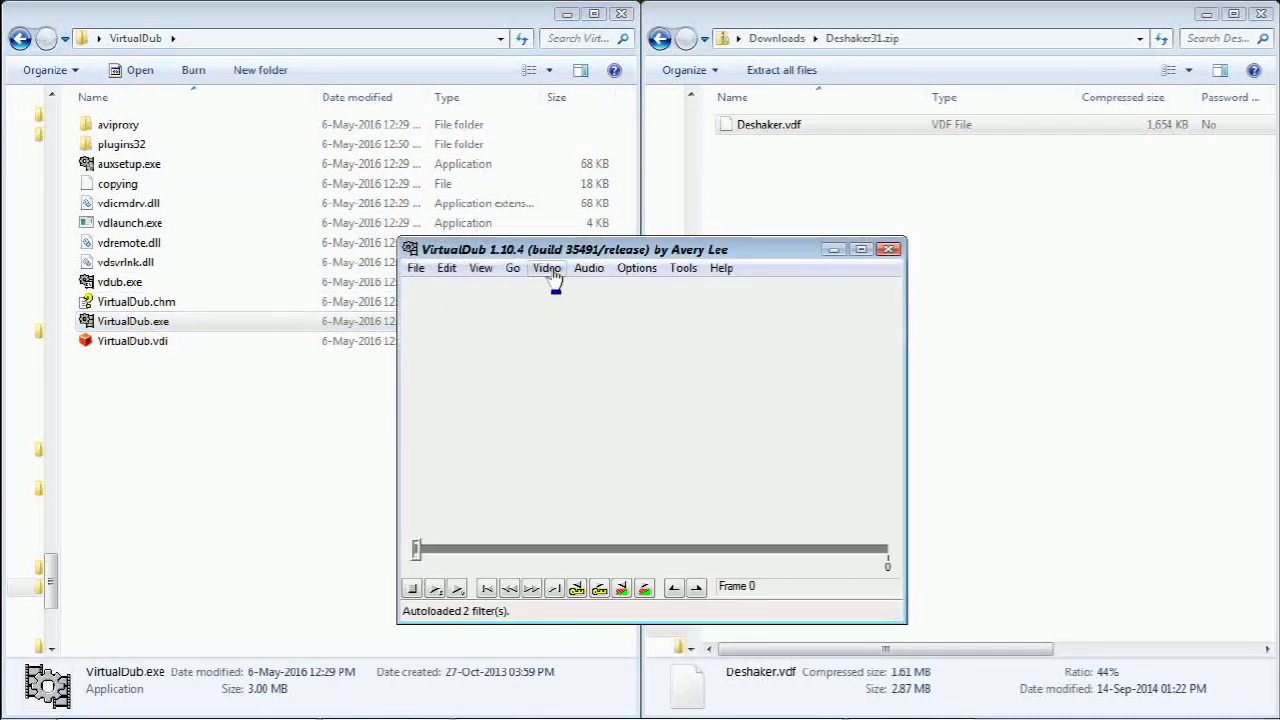
left_click(548, 268)
left_click(508, 287)
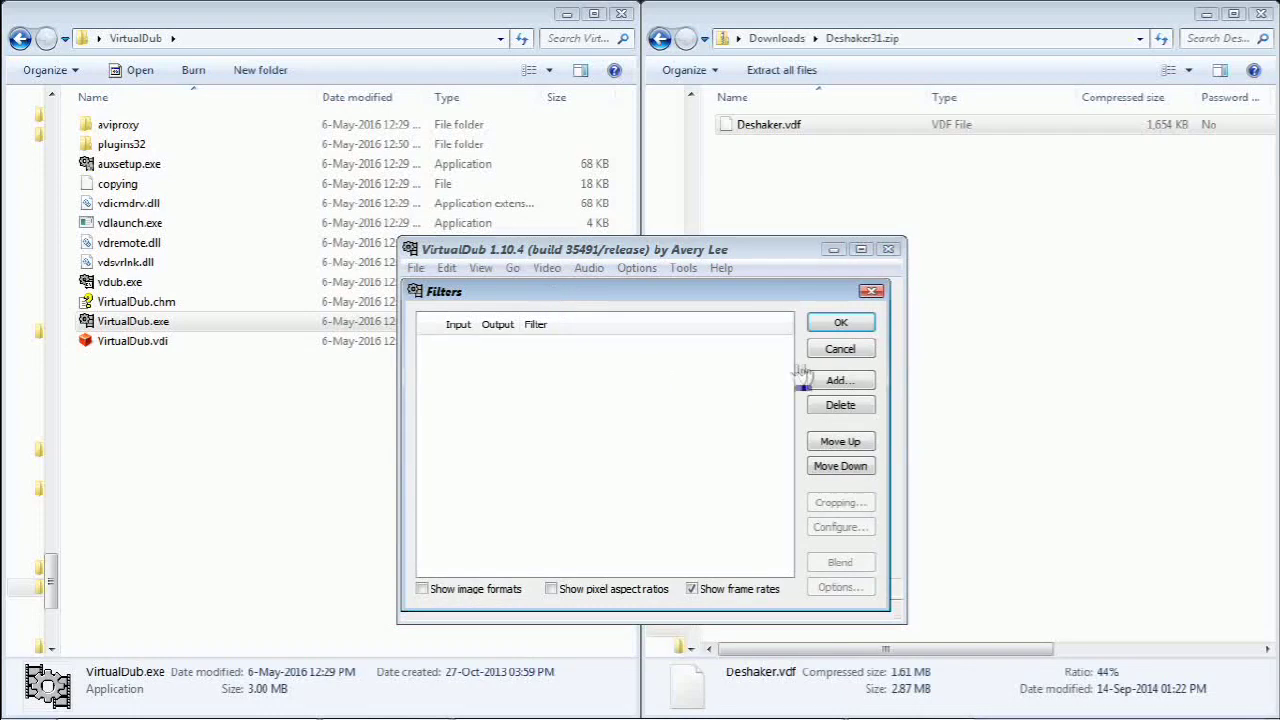
left_click(838, 381)
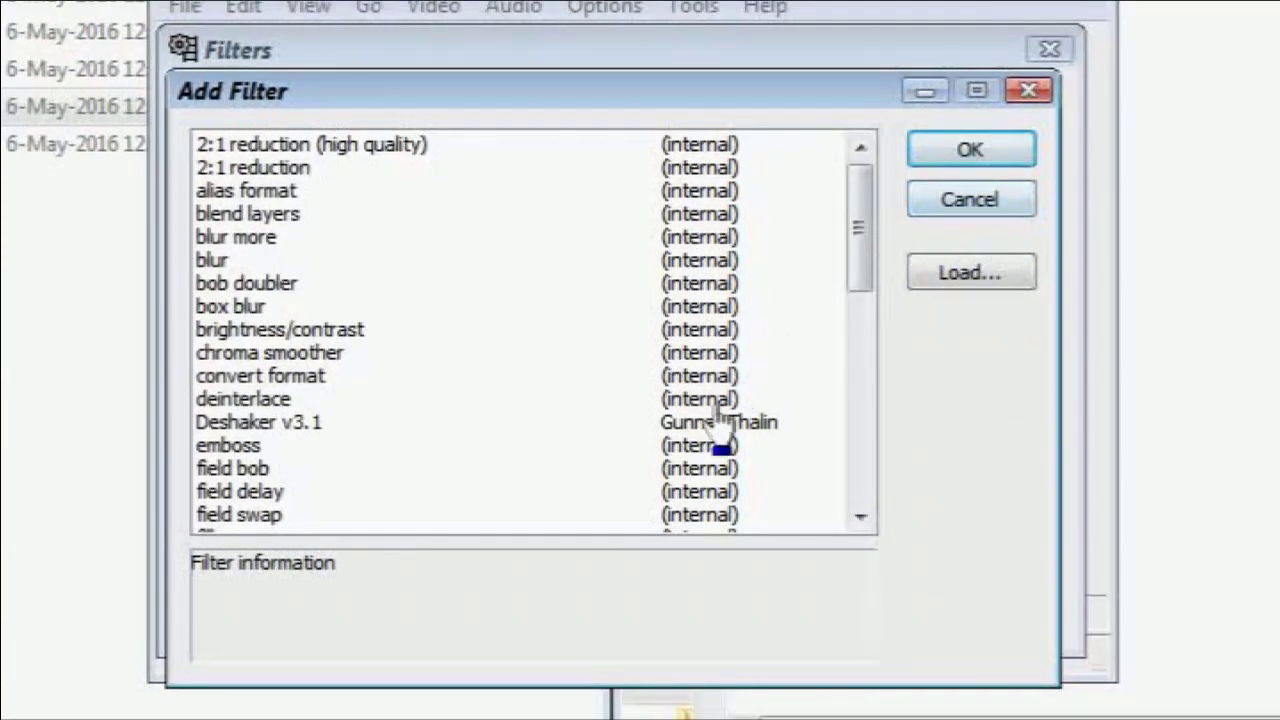
left_click(688, 425)
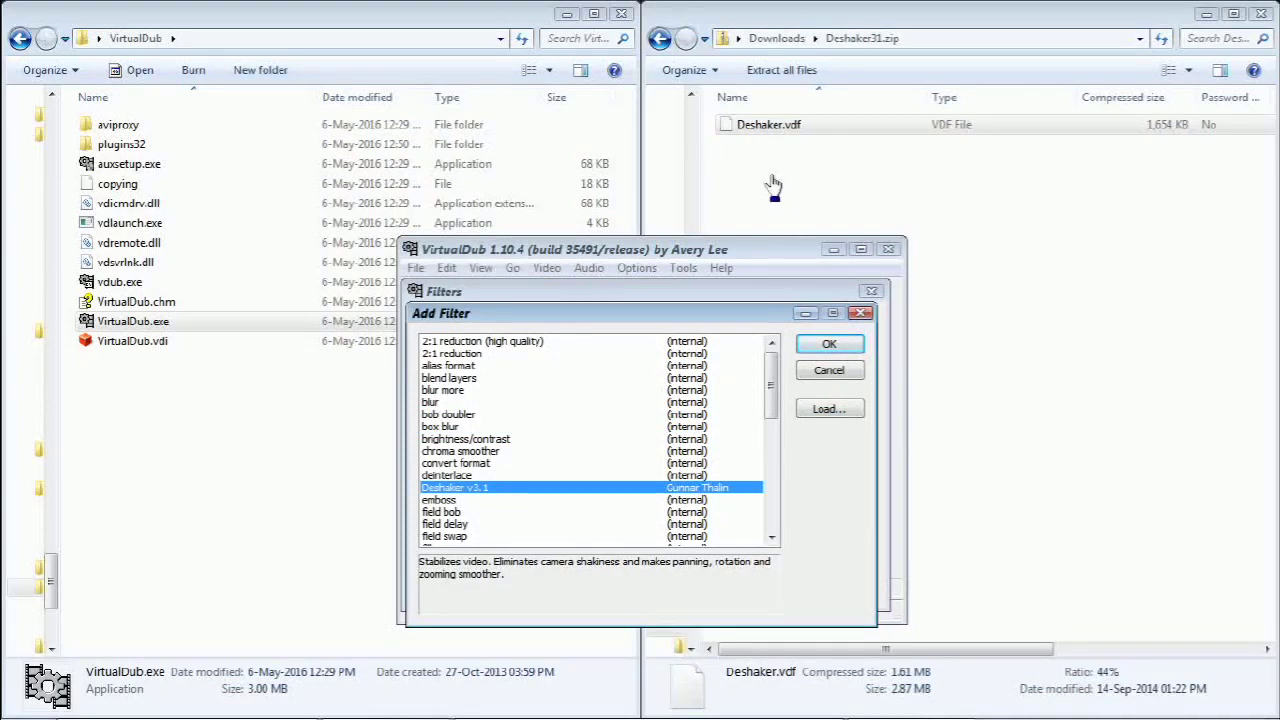
left_click_drag(775, 125, 185, 148)
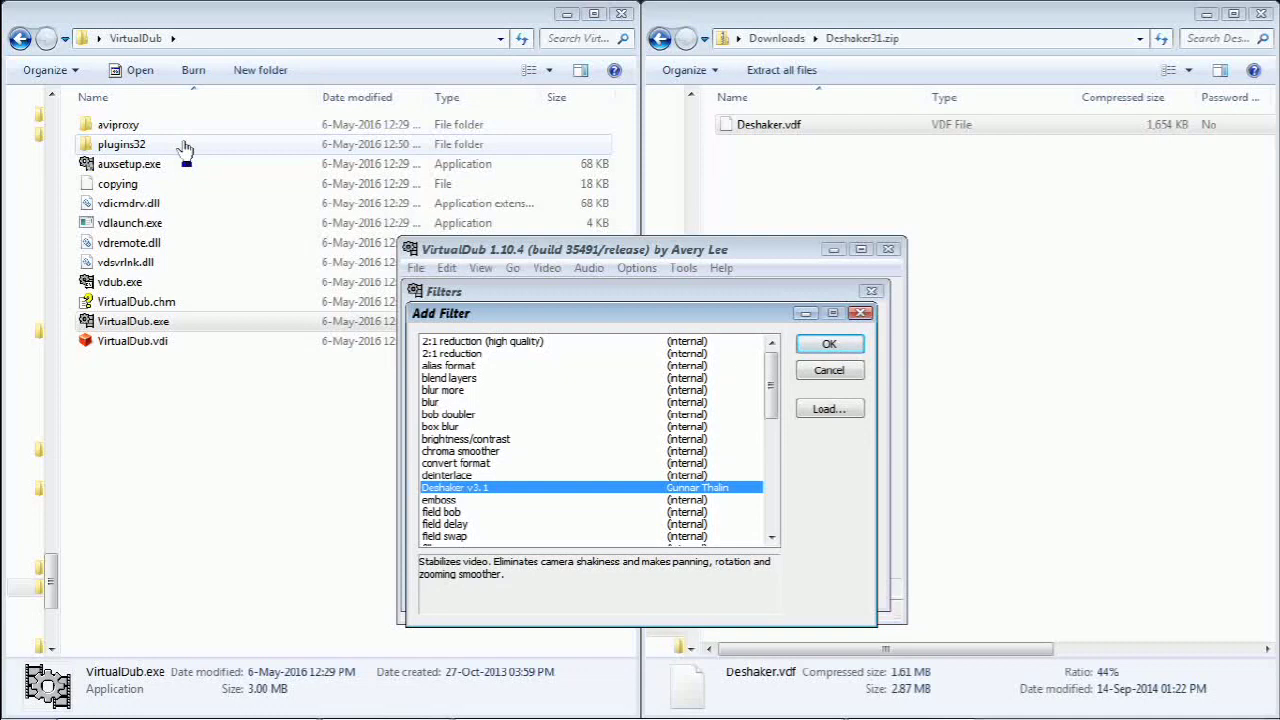
left_click_drag(185, 148, 185, 148)
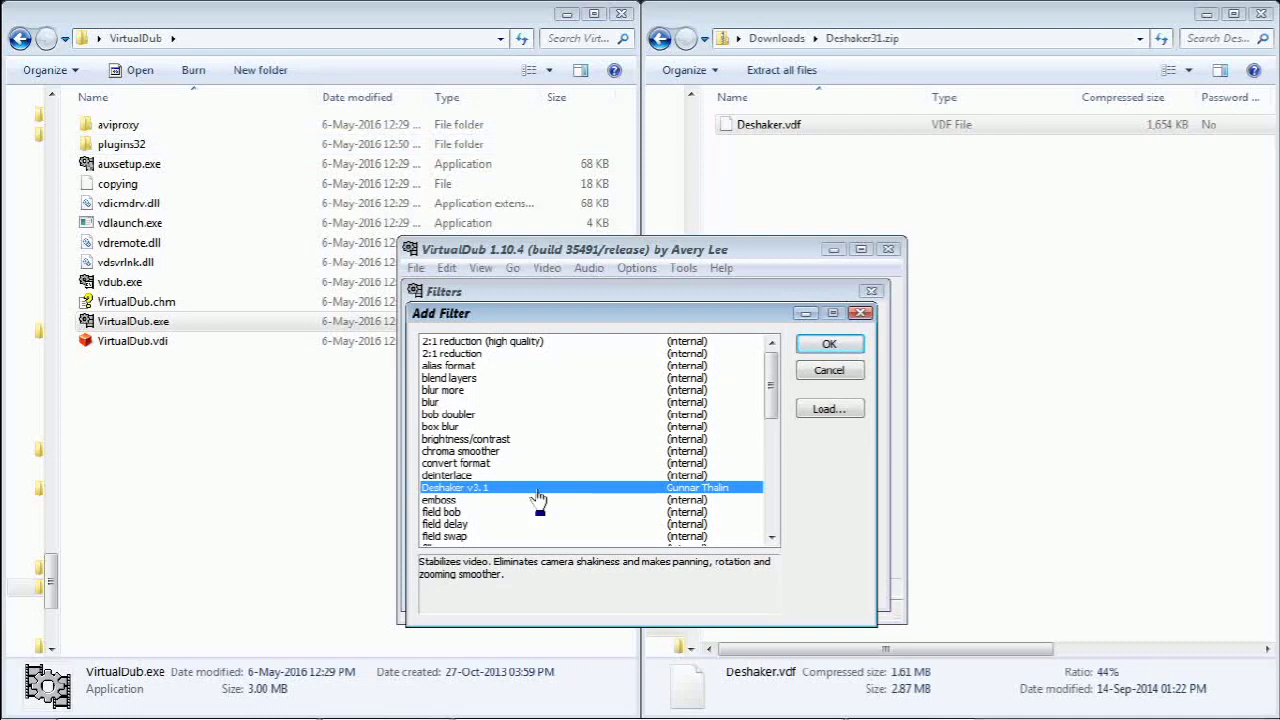